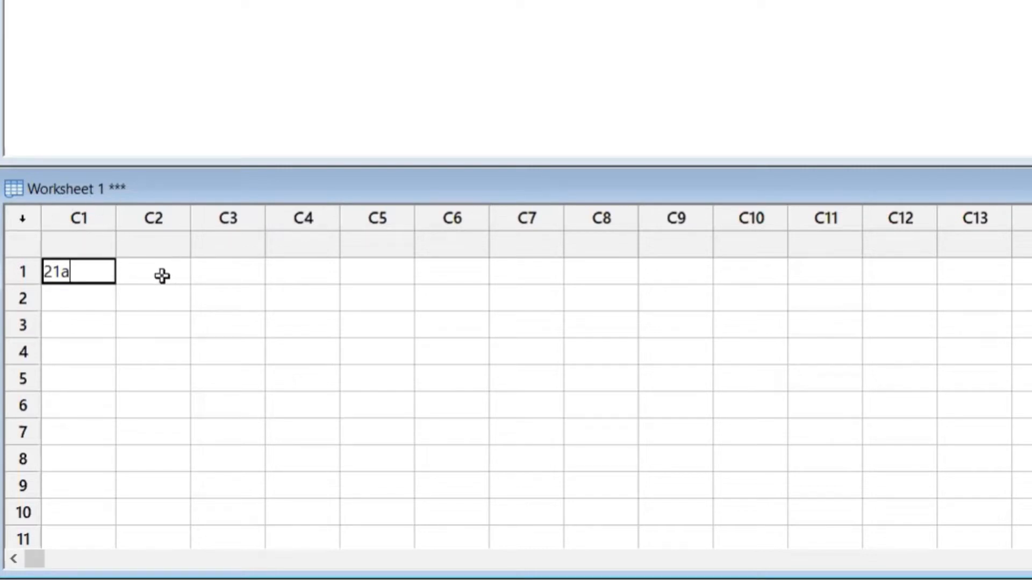
Commit the text entry 21a in row 1 of column C1
{"action": "key", "text": "Return"}
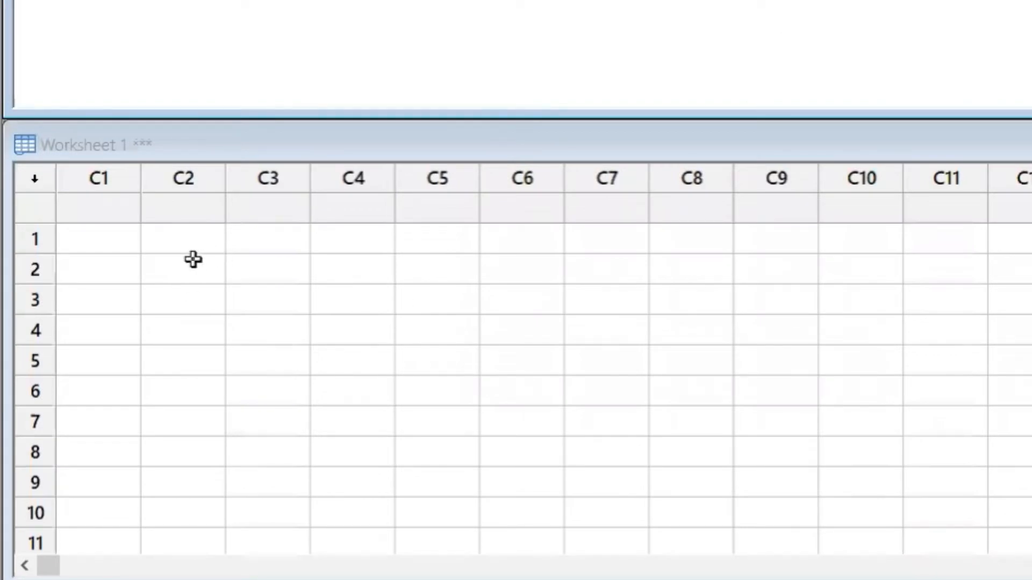
Enter the date 3/2/21 in row 1 of column C1 and the time 3:30 in row 1 of column C2
{"action": "left_click", "coordinate": [99, 240]}
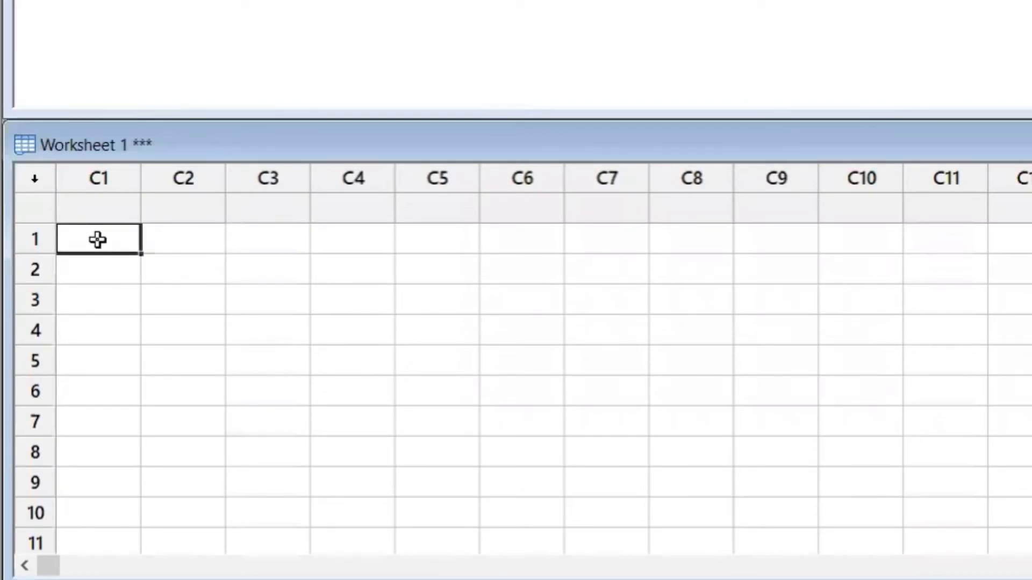
{"action": "type", "text": "3/2"}
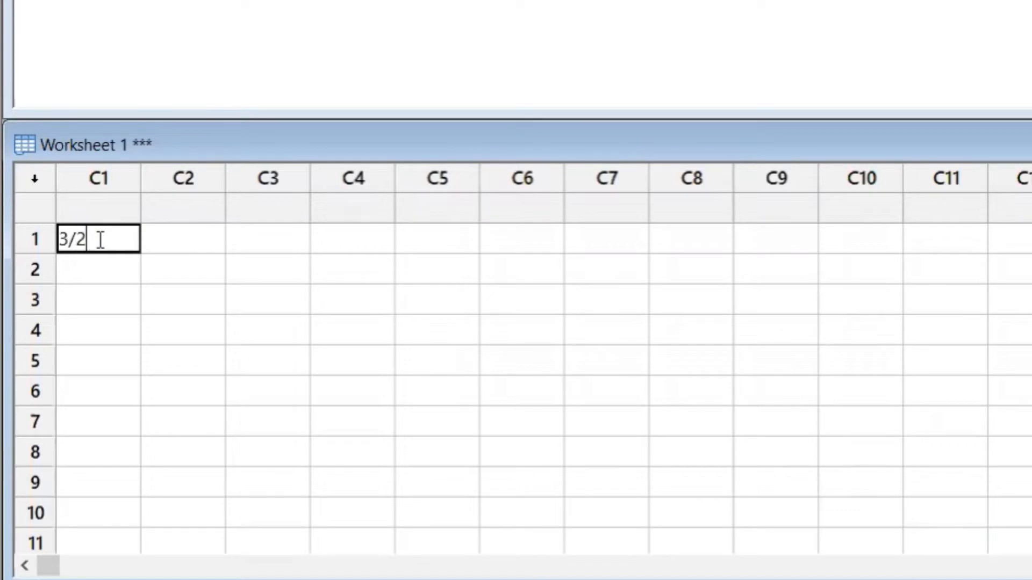
{"action": "type", "text": "/21"}
{"action": "key", "text": "Return"}
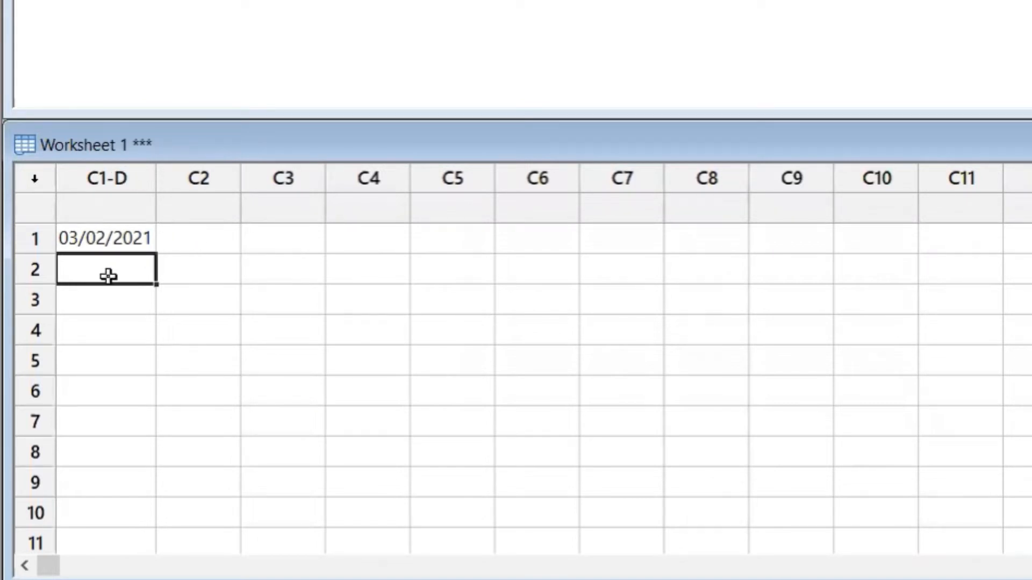
{"action": "left_click", "coordinate": [182, 240]}
{"action": "type", "text": "3"}
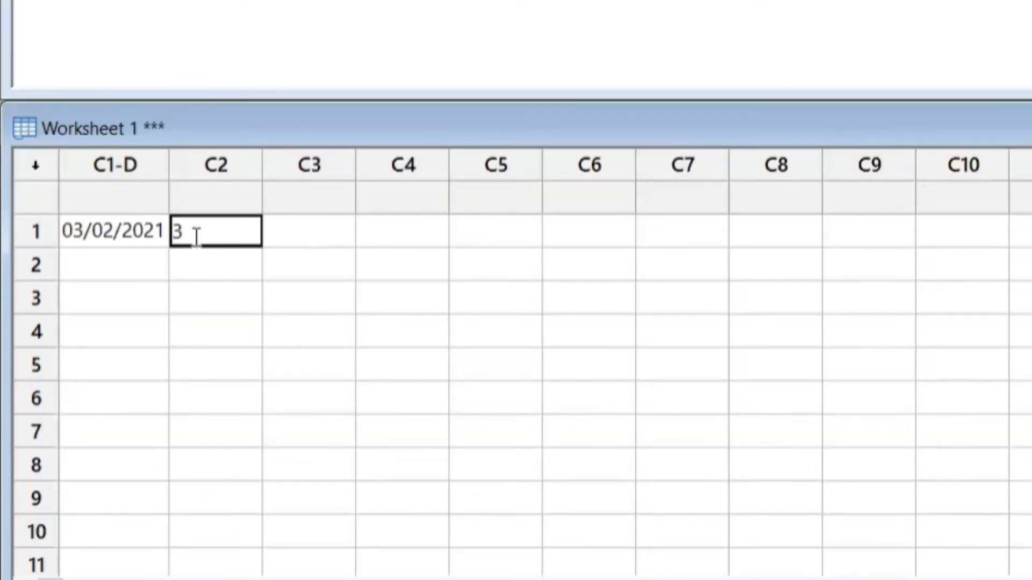
{"action": "type", "text": ":30"}
{"action": "key", "text": "Return"}
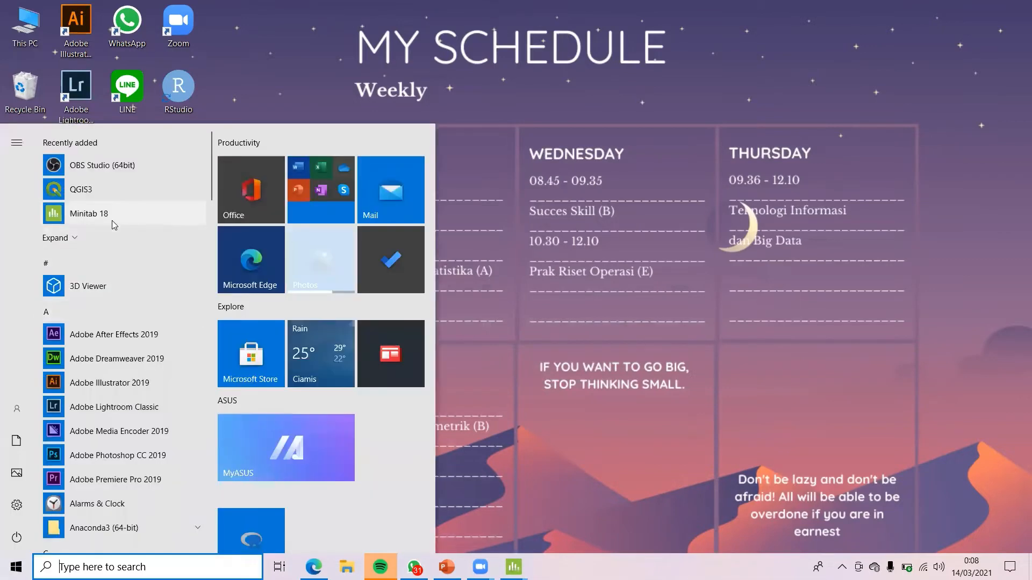
Start Minitab 18 and launch it using the trial version
{"action": "left_click", "coordinate": [103, 212]}
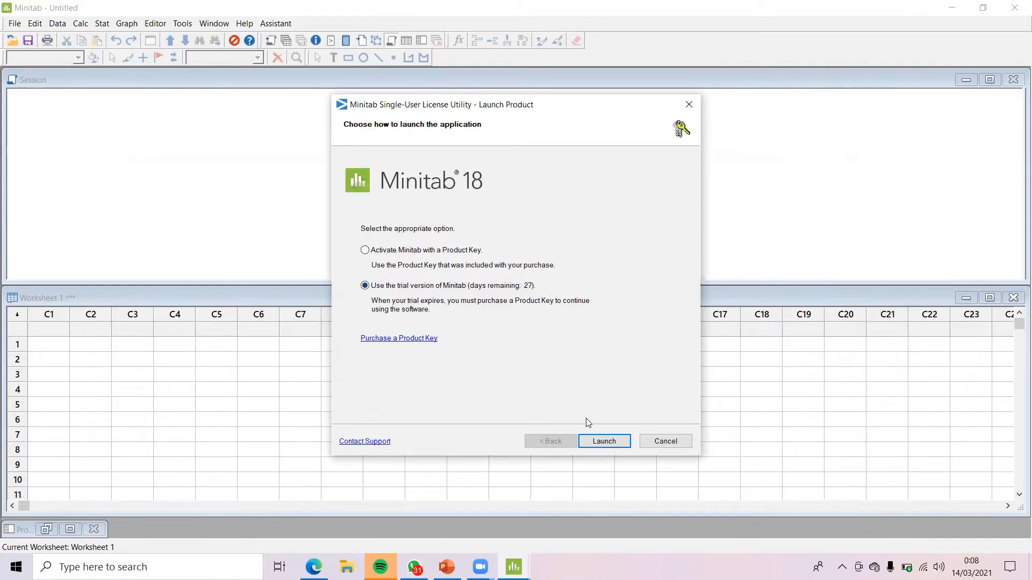
{"action": "left_click", "coordinate": [604, 441]}
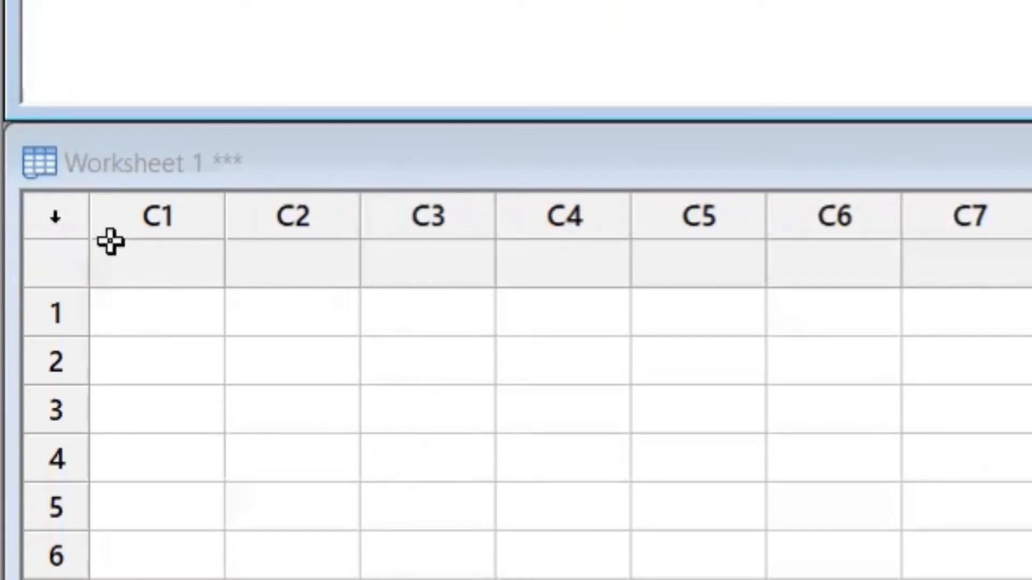
Enter the values 65, 67 and 89 down column C1 in rows 1 to 3
{"action": "left_click", "coordinate": [183, 321]}
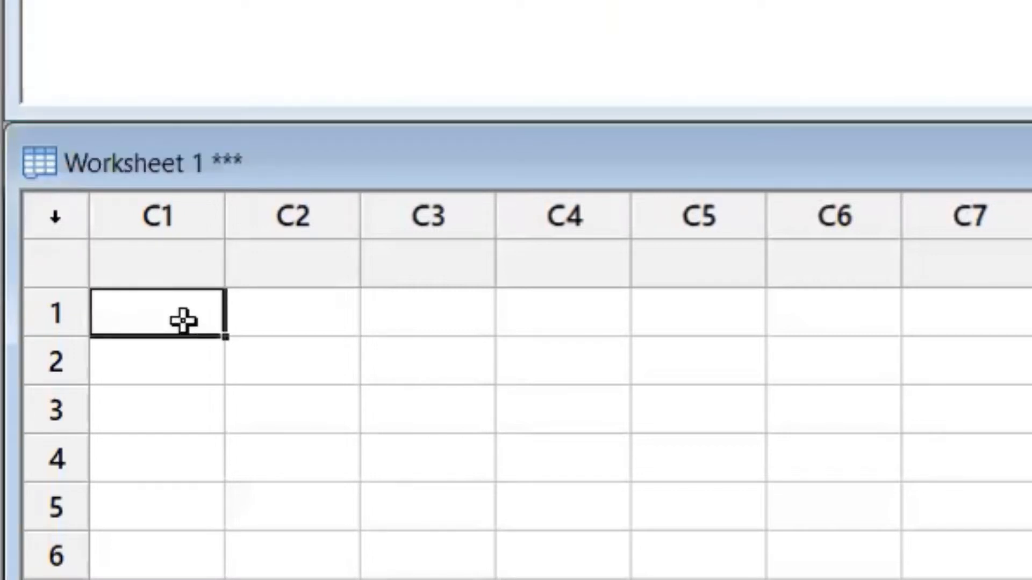
{"action": "type", "text": "65"}
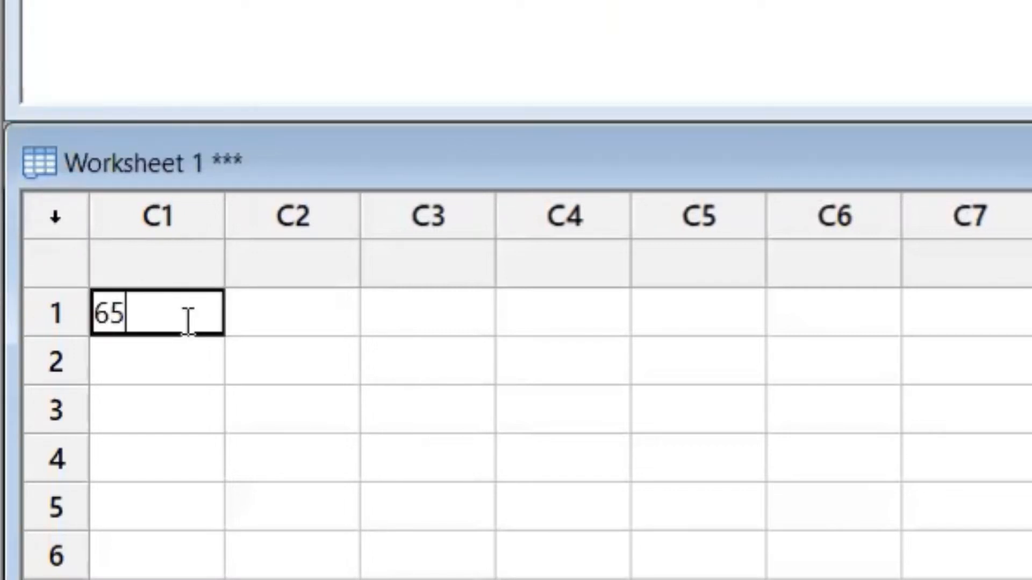
{"action": "key", "text": "Return"}
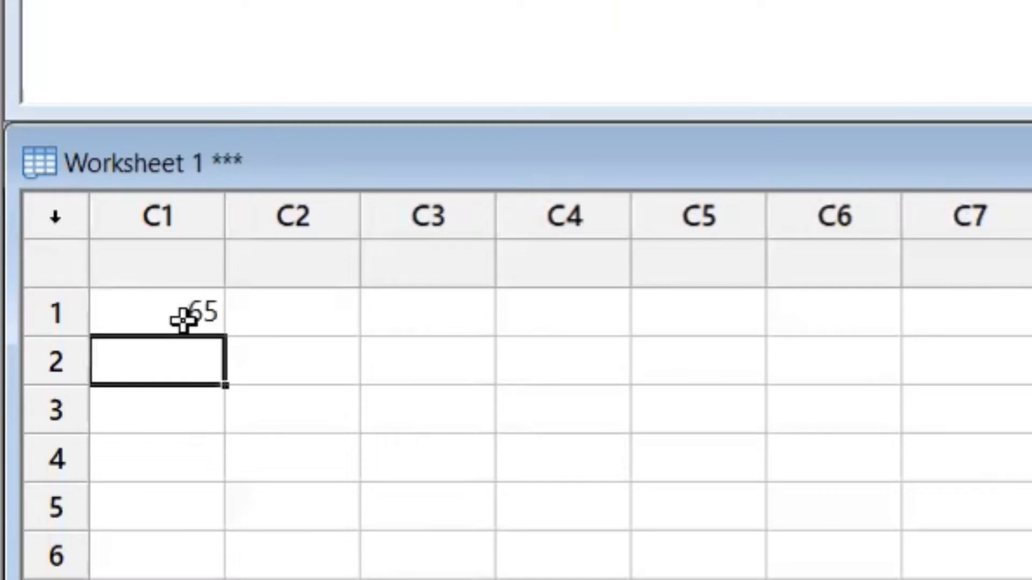
{"action": "type", "text": "67"}
{"action": "key", "text": "Return"}
{"action": "type", "text": "89"}
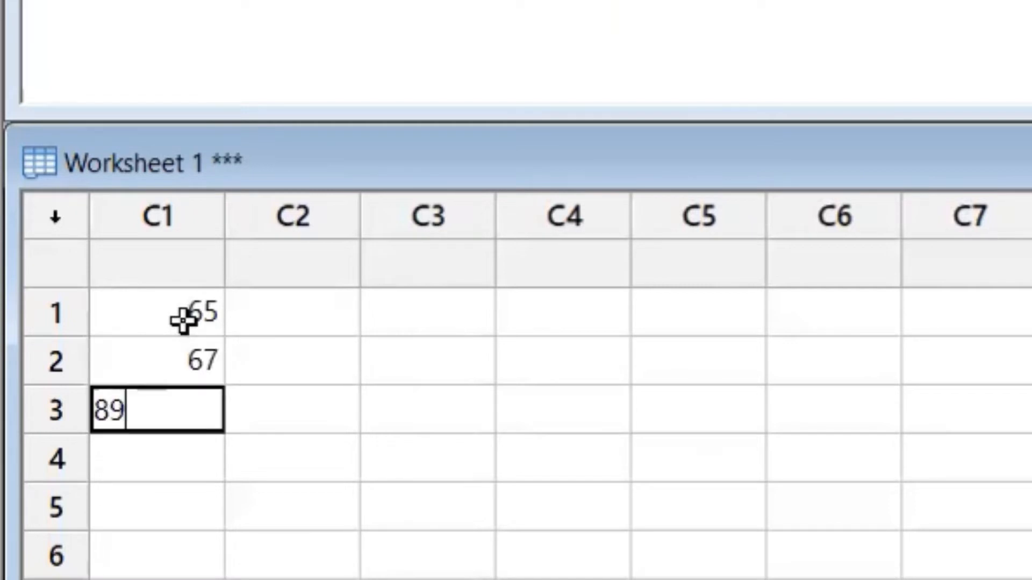
{"action": "key", "text": "Return"}
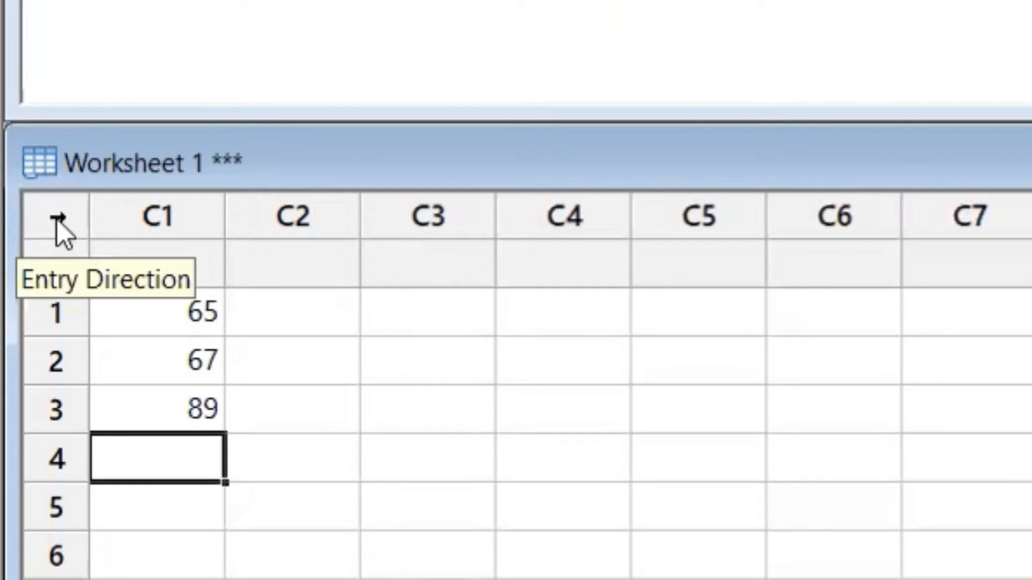
Enter 78 and 90 across row 1 in columns C2 and C3
{"action": "left_click", "coordinate": [163, 311]}
{"action": "key", "text": "Right"}
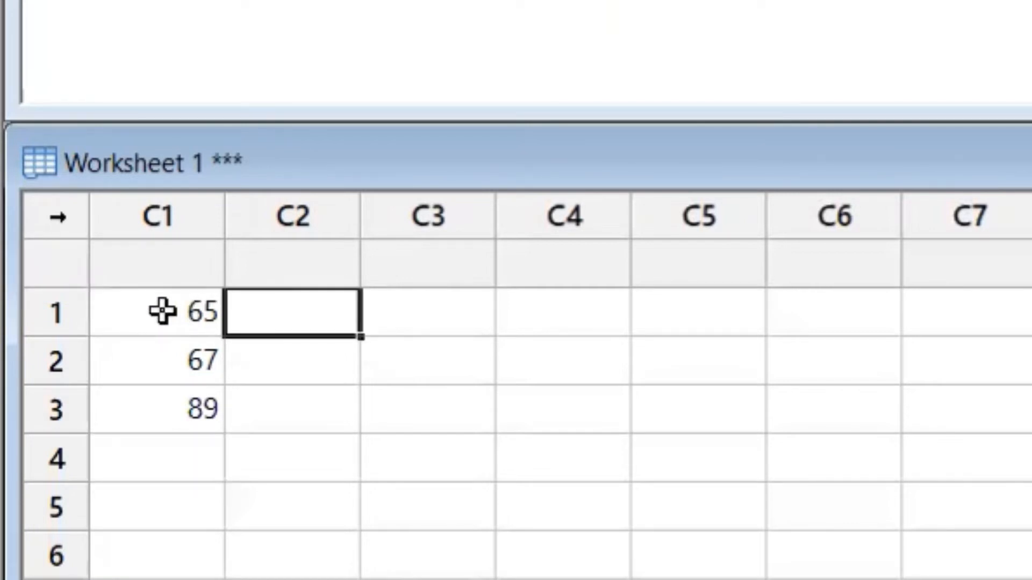
{"action": "type", "text": "78"}
{"action": "key", "text": "Return"}
{"action": "type", "text": "9"}
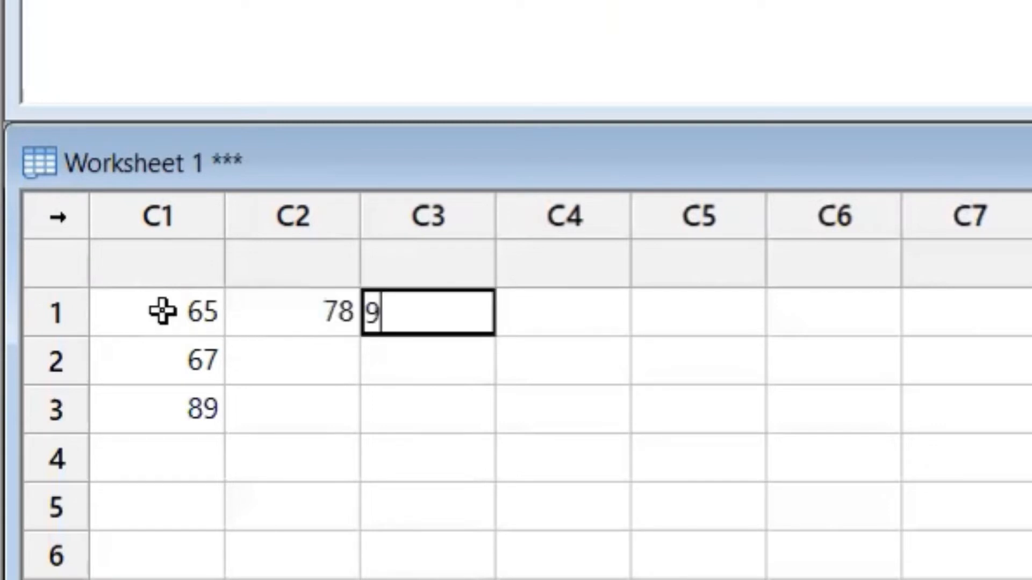
{"action": "type", "text": "0"}
{"action": "key", "text": "Return"}
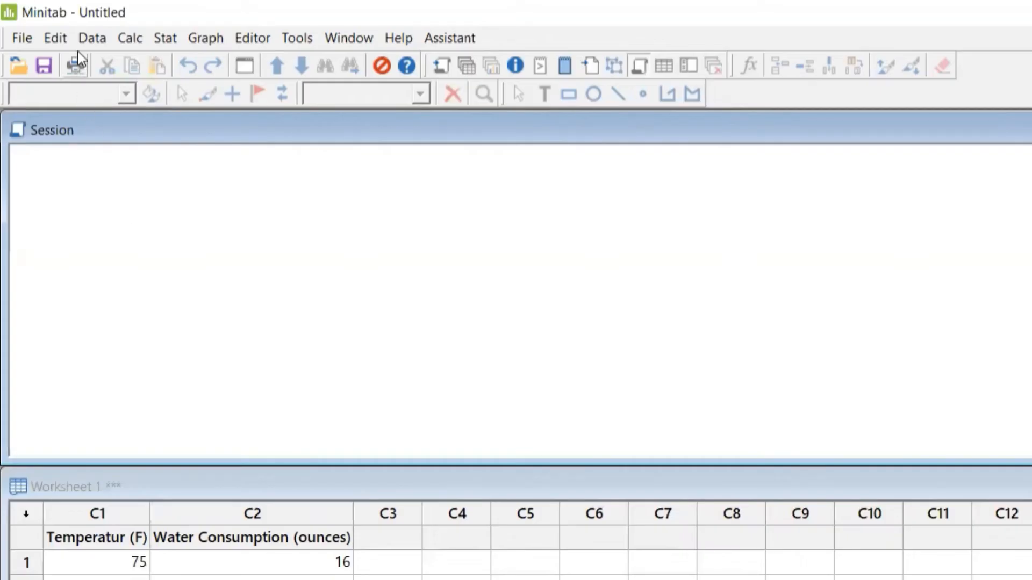
Change the data type of the Temperatur (F) column to Percentage with 2 decimal places
{"action": "left_click", "coordinate": [96, 42]}
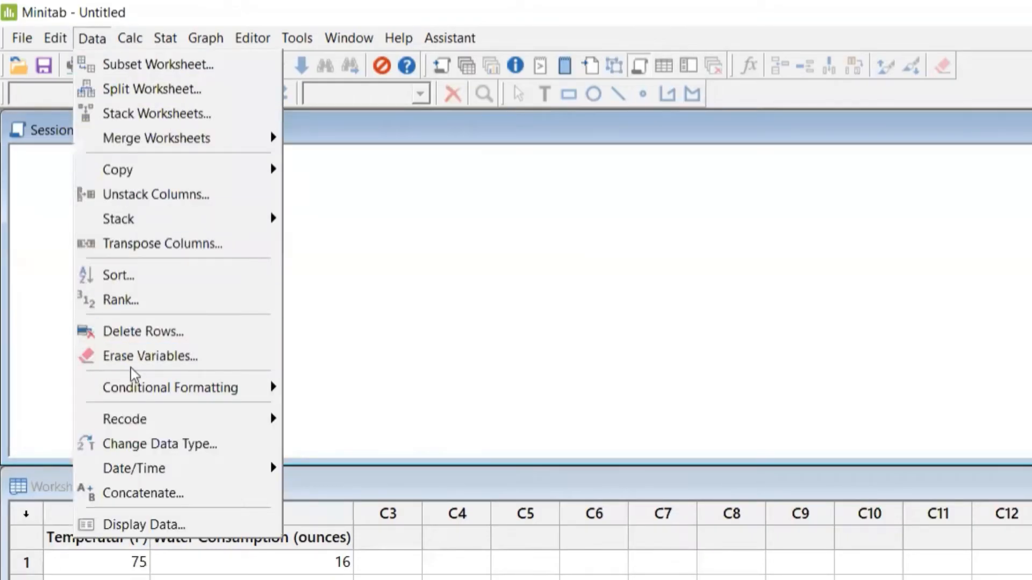
{"action": "left_click", "coordinate": [144, 444]}
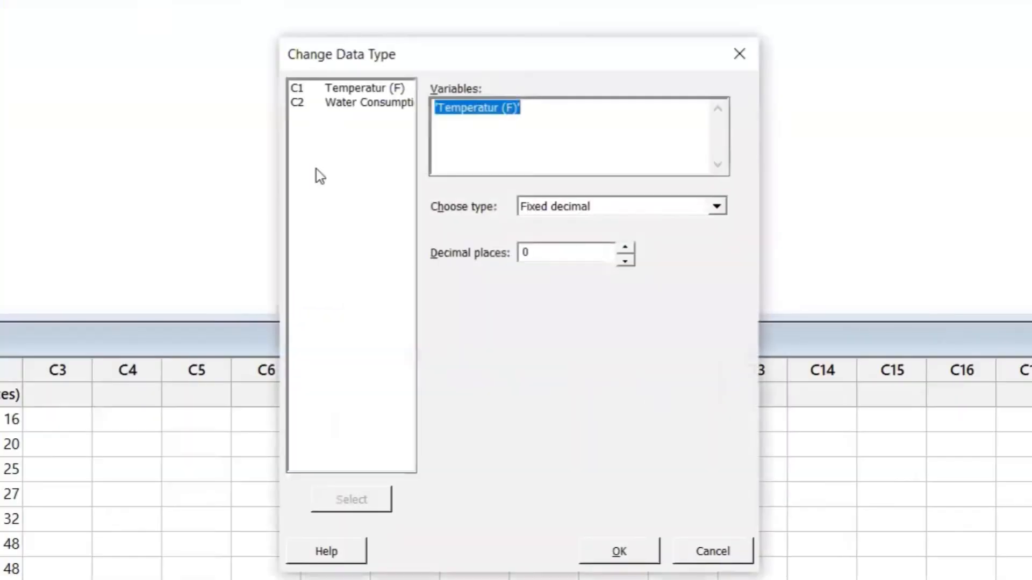
{"action": "double_click", "coordinate": [357, 89]}
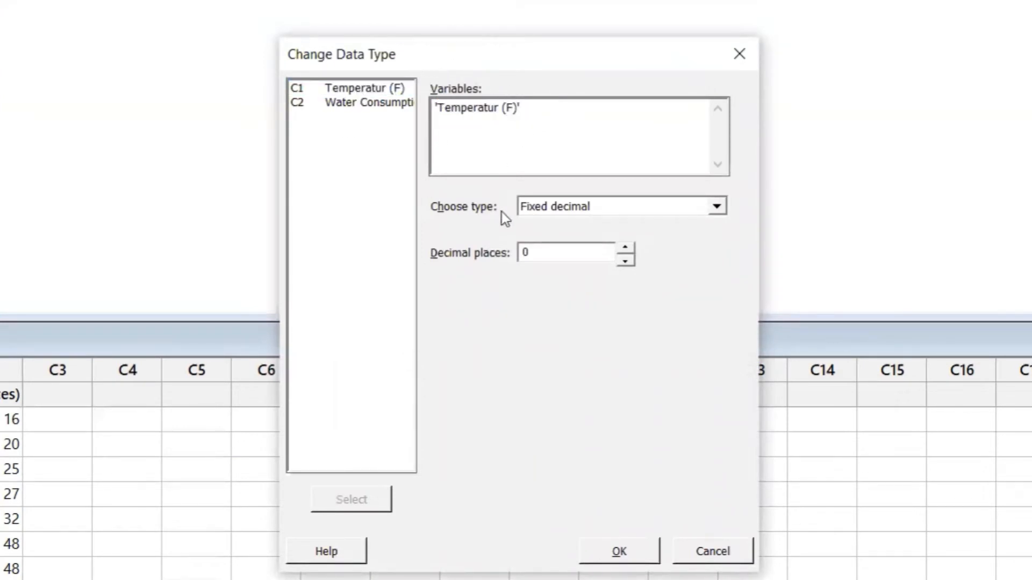
{"action": "left_click", "coordinate": [684, 206]}
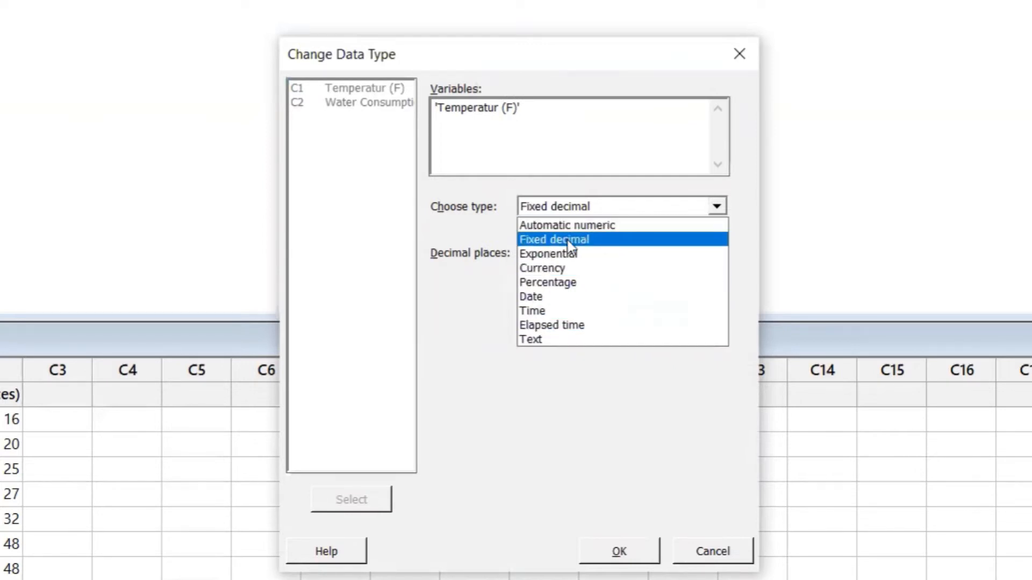
{"action": "left_click", "coordinate": [572, 283]}
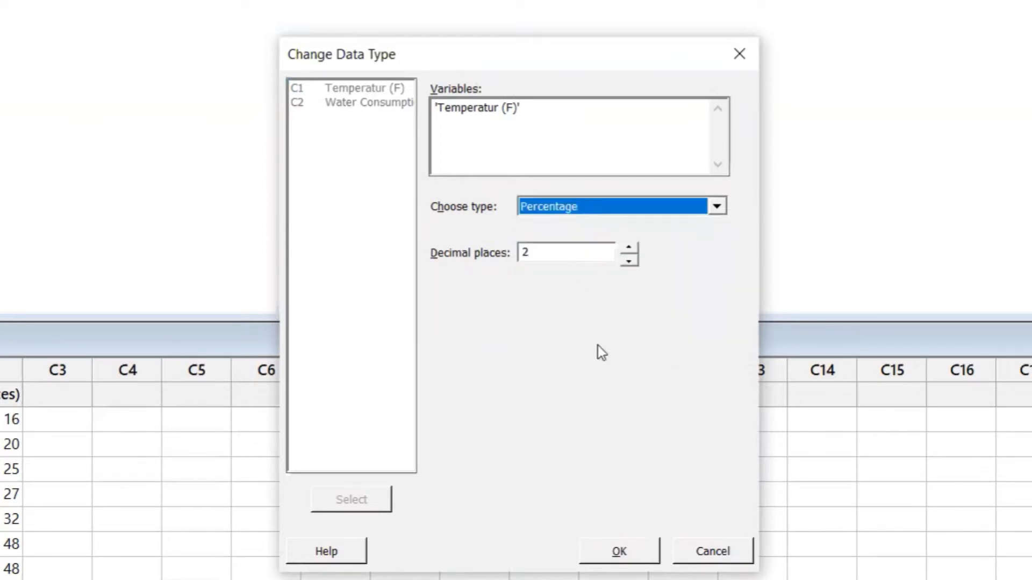
{"action": "left_click", "coordinate": [637, 553]}
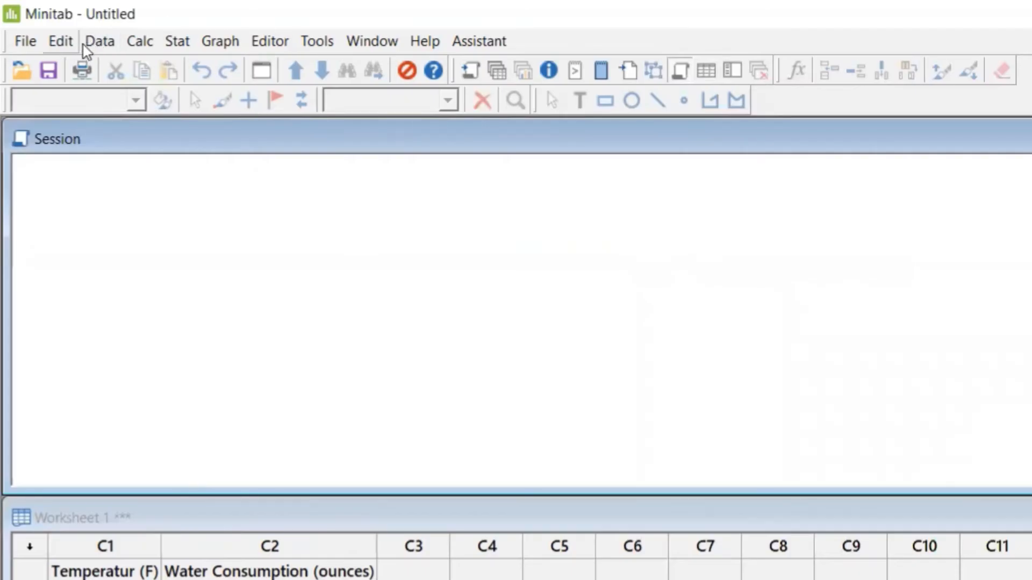
Change the data type of the Water Consumption (ounces) column to Percentage with 2 decimal places
{"action": "left_click", "coordinate": [99, 42]}
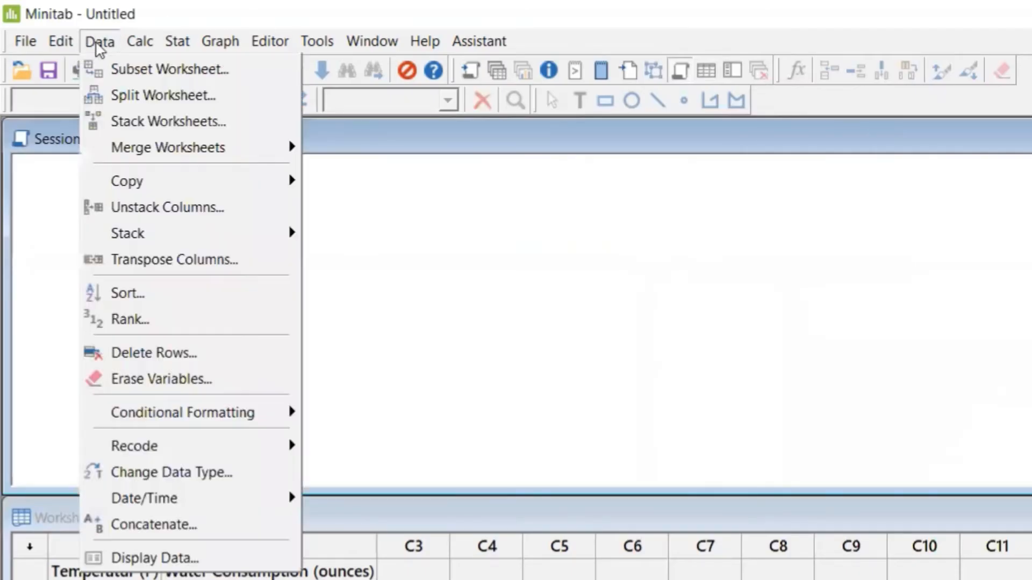
{"action": "left_click", "coordinate": [153, 478]}
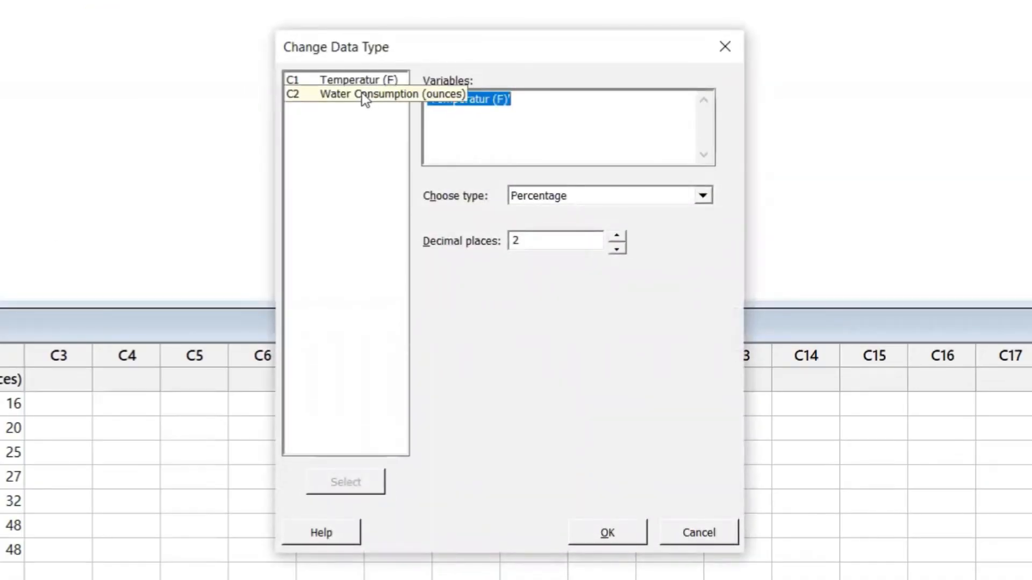
{"action": "double_click", "coordinate": [363, 93]}
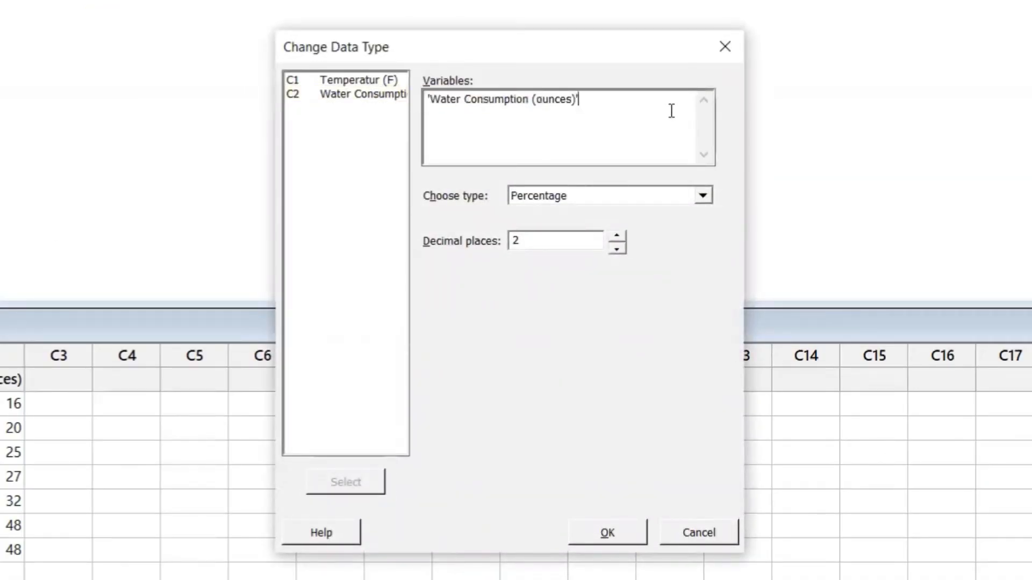
{"action": "left_click", "coordinate": [569, 198]}
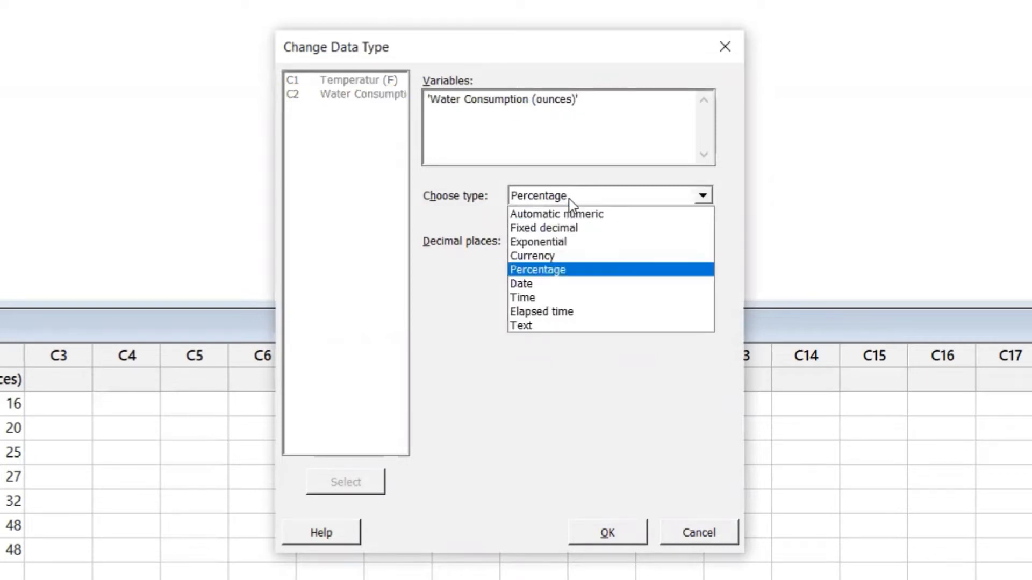
{"action": "left_click", "coordinate": [553, 272]}
{"action": "left_click", "coordinate": [608, 532]}
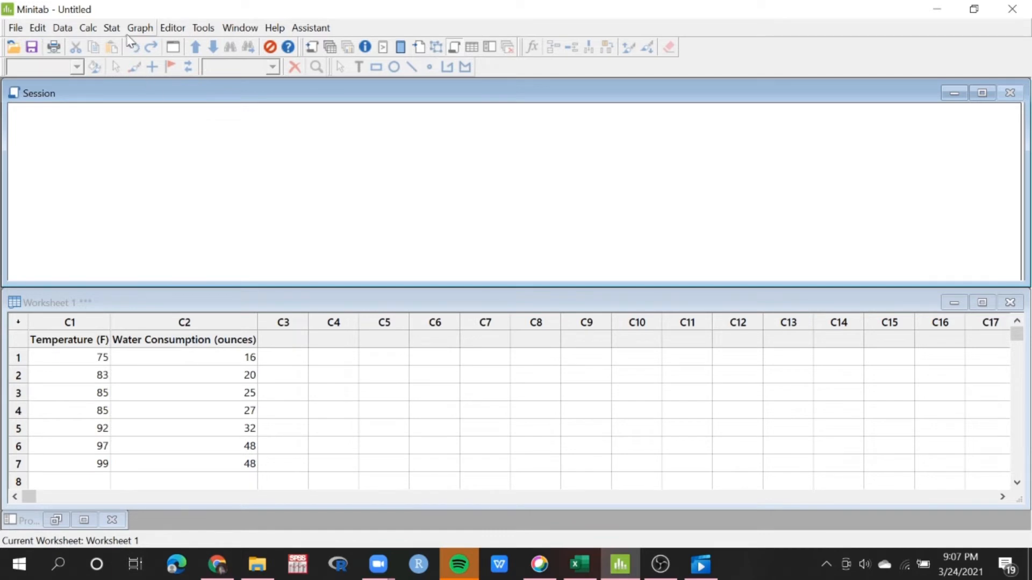
{"action": "left_click", "coordinate": [88, 30]}
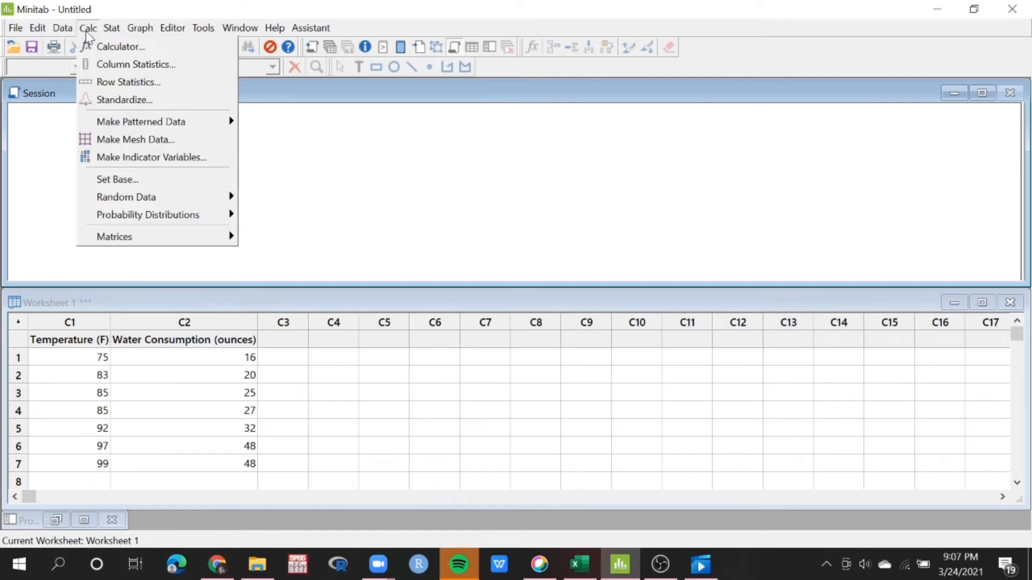
{"action": "left_click", "coordinate": [49, 346]}
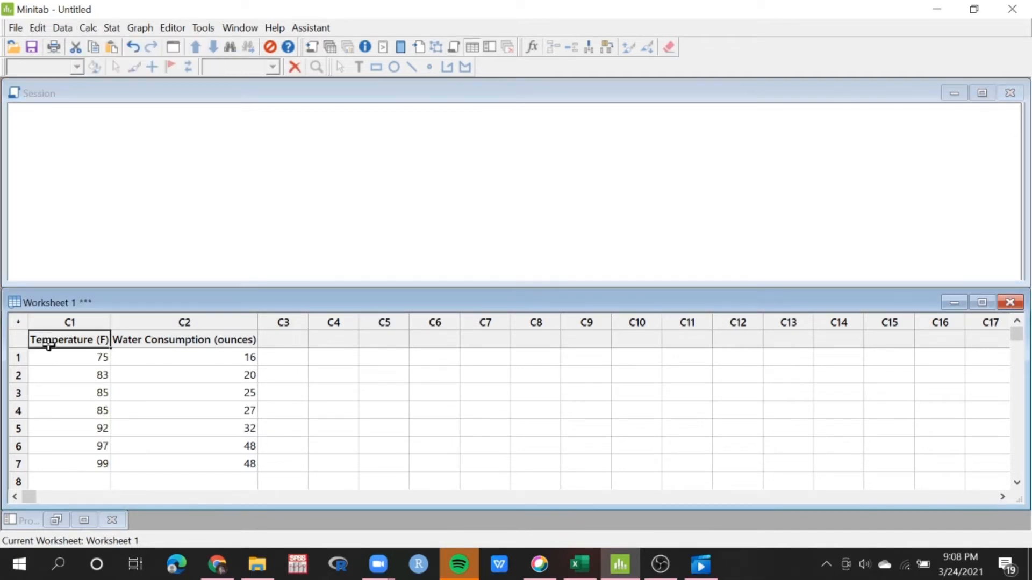
{"action": "left_click", "coordinate": [114, 252]}
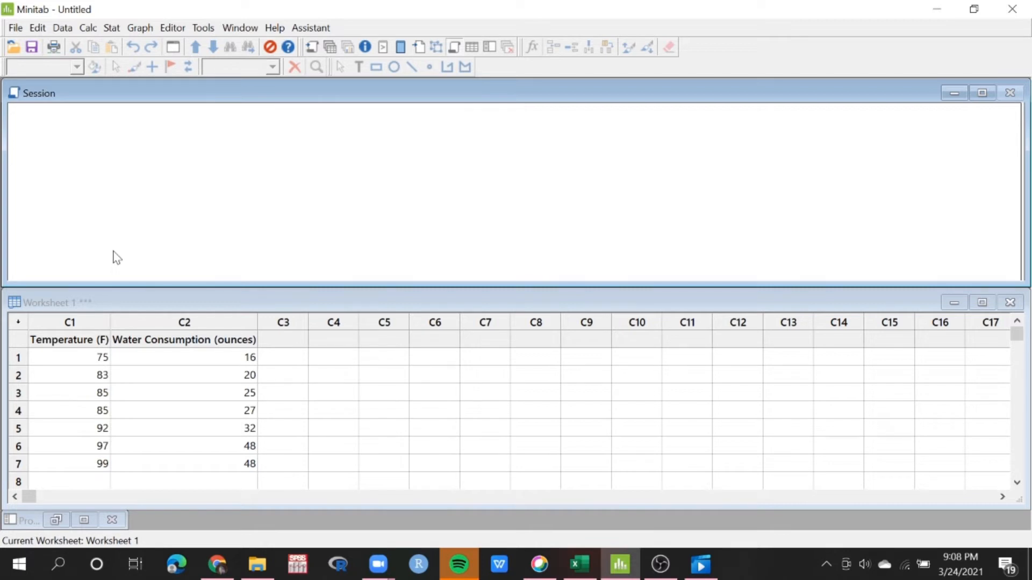
Use the Calculator to compute 'Temperature (F)'+10 and store the result in column C3
{"action": "left_click", "coordinate": [89, 27]}
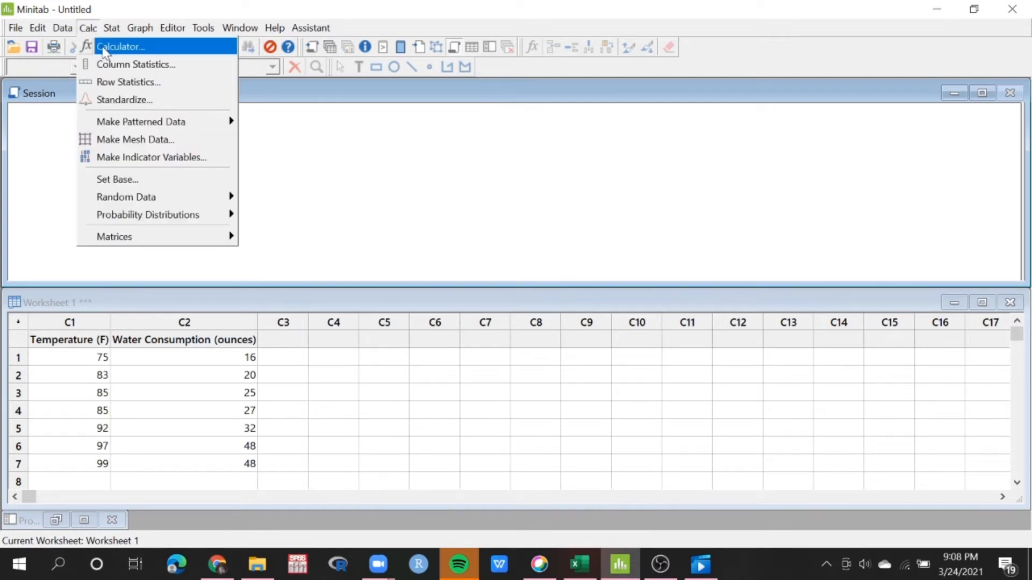
{"action": "left_click", "coordinate": [108, 44]}
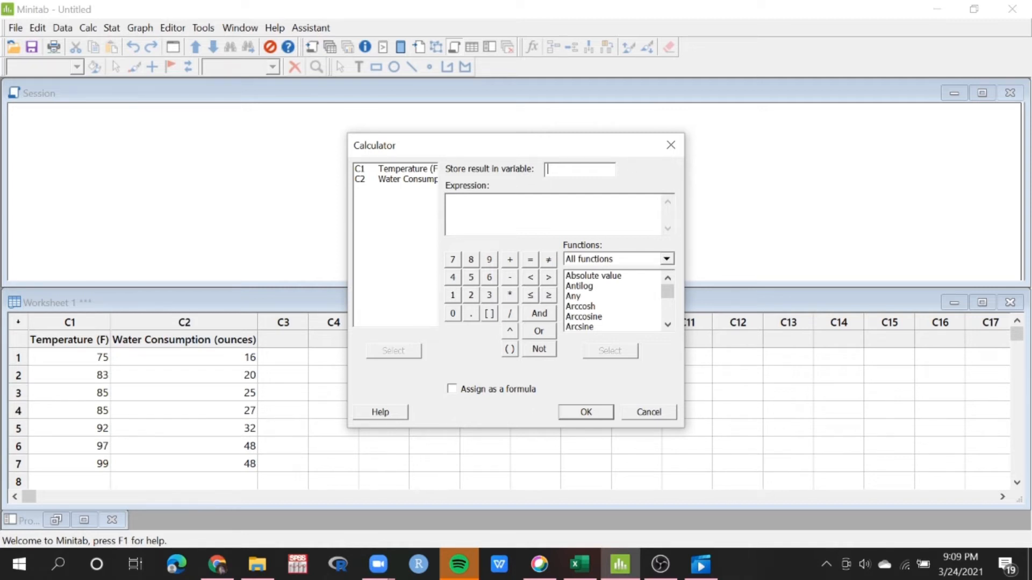
{"action": "type", "text": "C3"}
{"action": "left_click", "coordinate": [501, 220]}
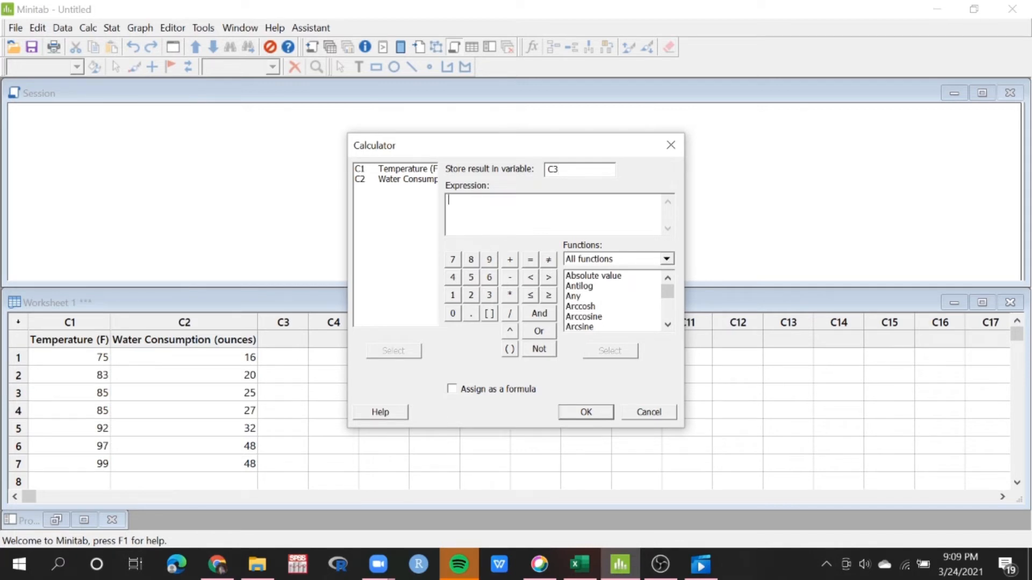
{"action": "double_click", "coordinate": [409, 169]}
{"action": "type", "text": "+10"}
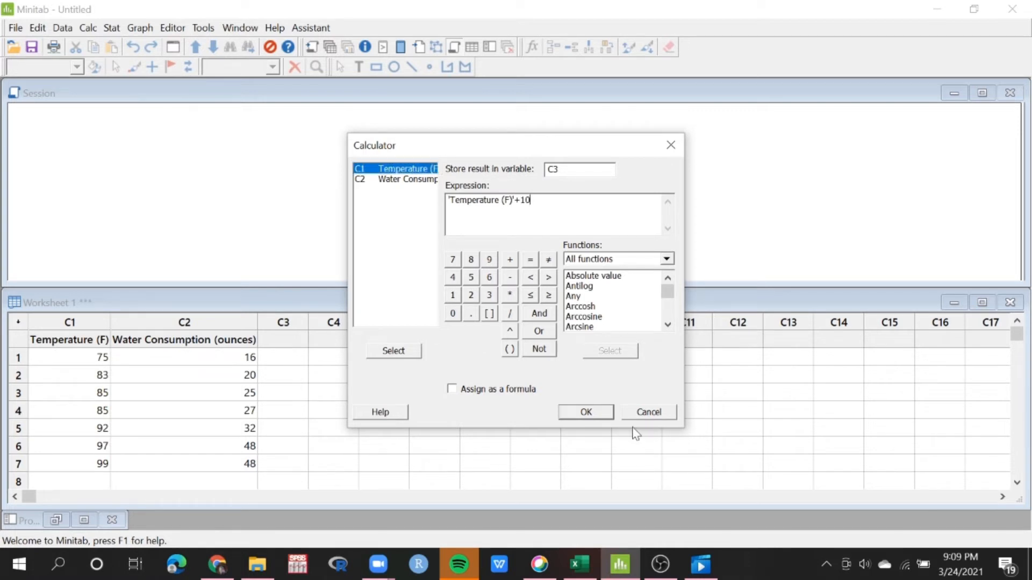
{"action": "left_click", "coordinate": [586, 412]}
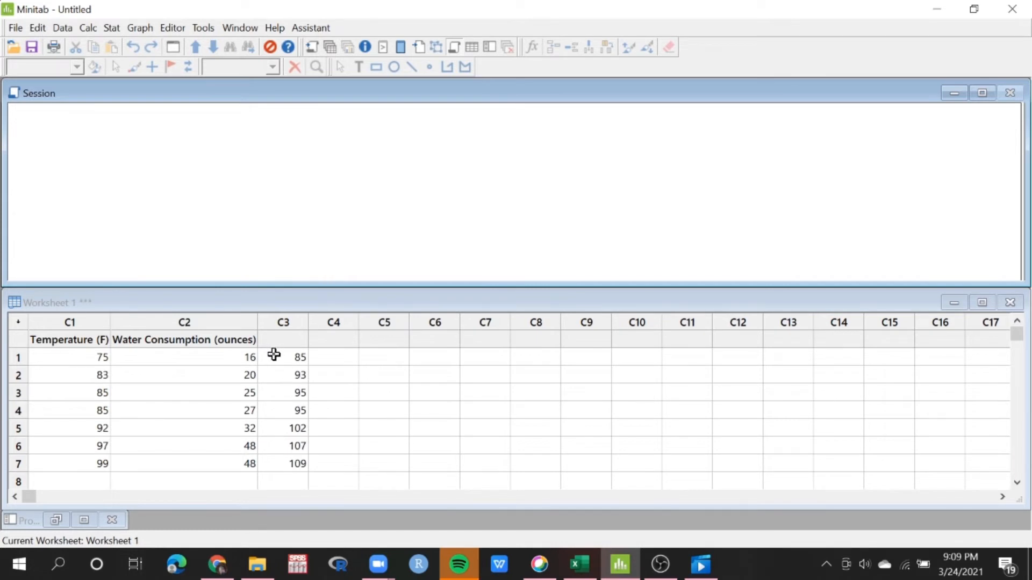
Name column C3 "Suhu Asli"
{"action": "left_click_drag", "start_coordinate": [273, 354], "coordinate": [281, 466]}
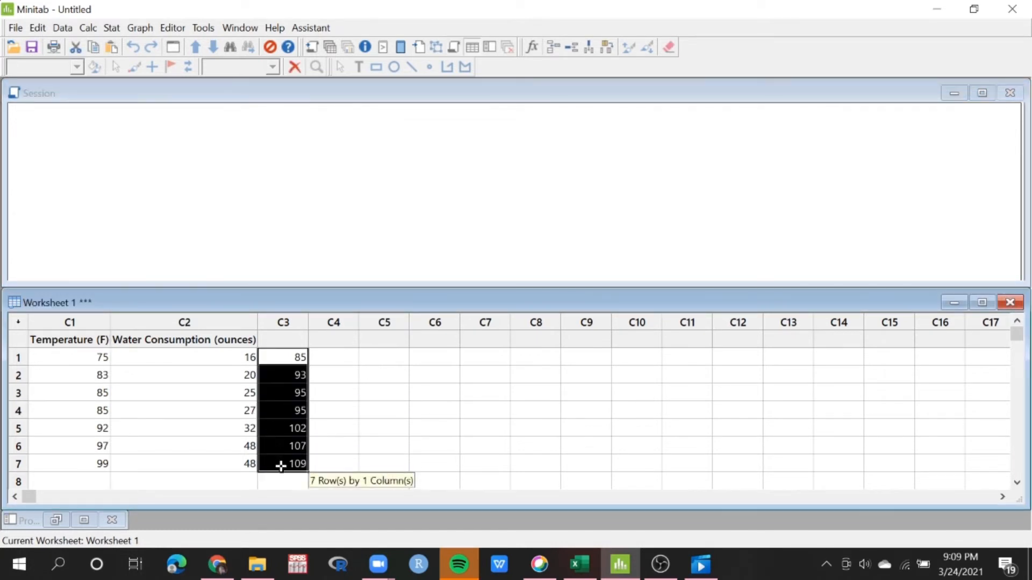
{"action": "left_click", "coordinate": [344, 461]}
{"action": "left_click_drag", "start_coordinate": [74, 357], "coordinate": [71, 464]}
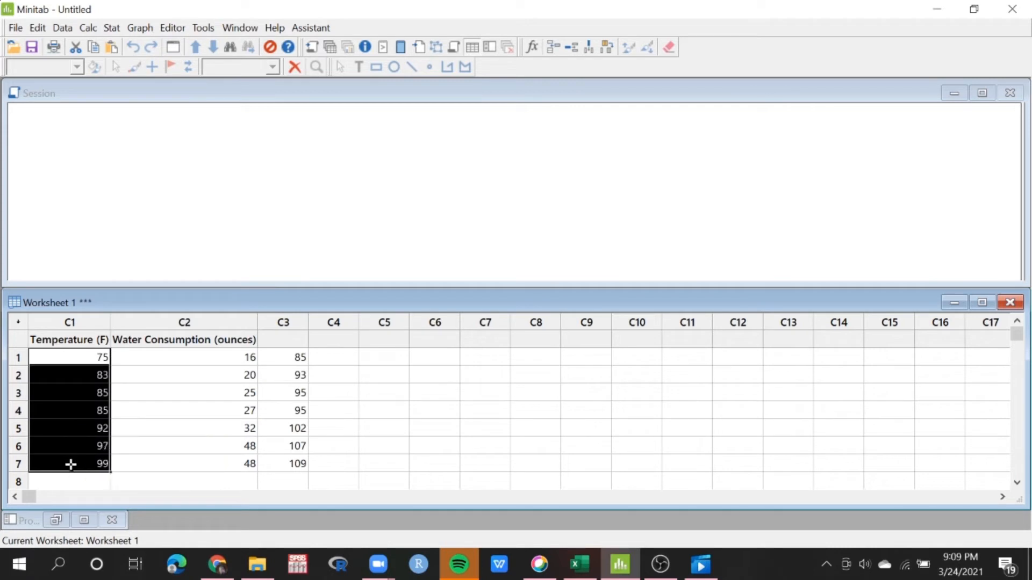
{"action": "left_click", "coordinate": [286, 342]}
{"action": "type", "text": "Suhu A"}
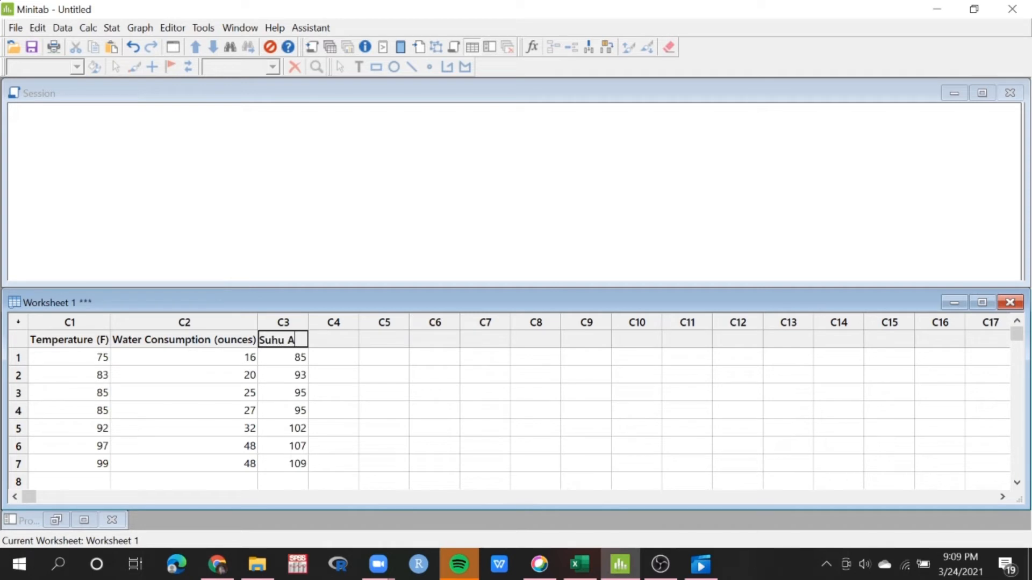
{"action": "type", "text": "sli"}
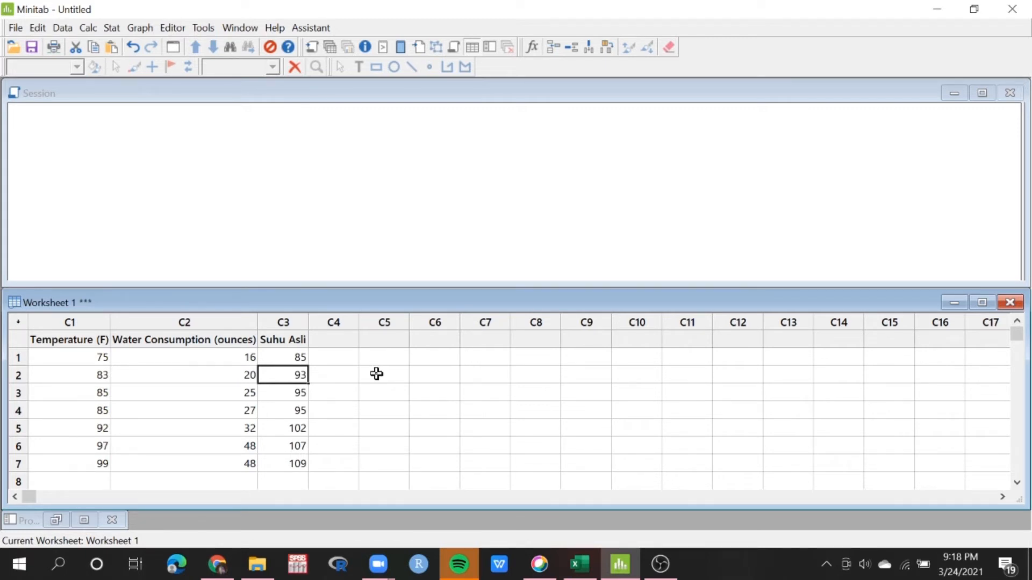
{"action": "left_click", "coordinate": [112, 27]}
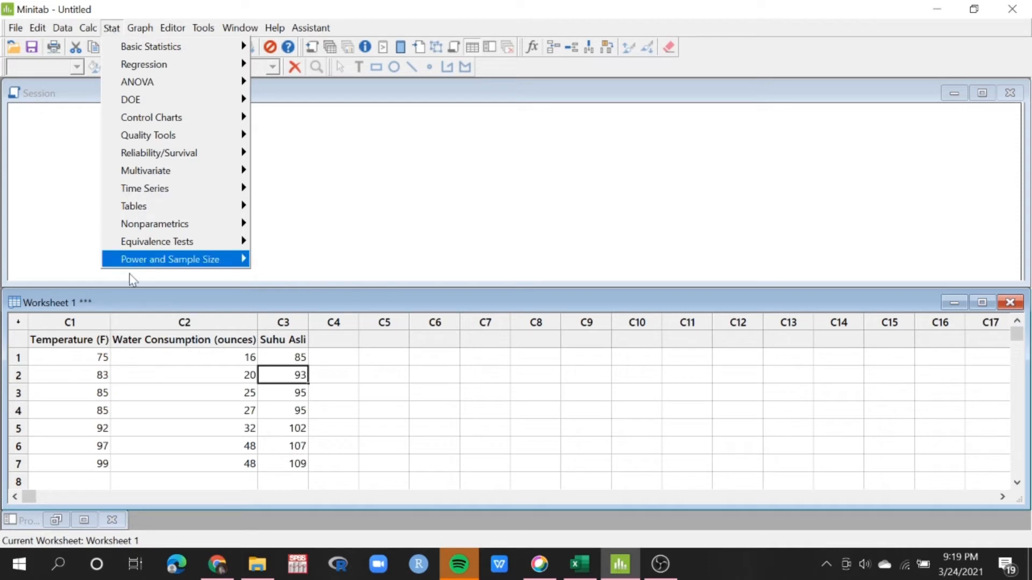
{"action": "left_click", "coordinate": [69, 339]}
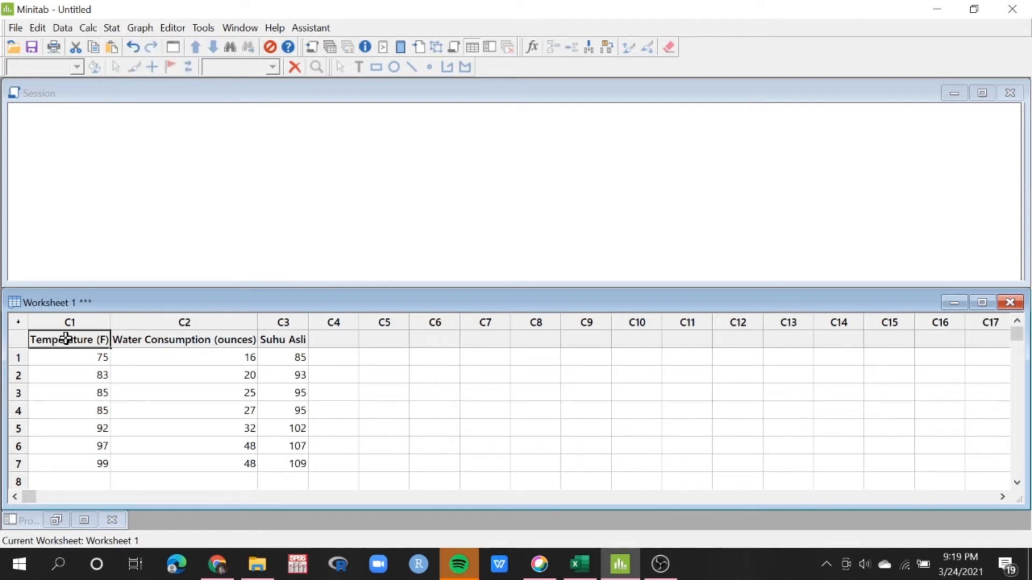
{"action": "left_click", "coordinate": [199, 137]}
Start Display Descriptive Statistics with Temperature (F) as the variable
{"action": "left_click", "coordinate": [111, 27]}
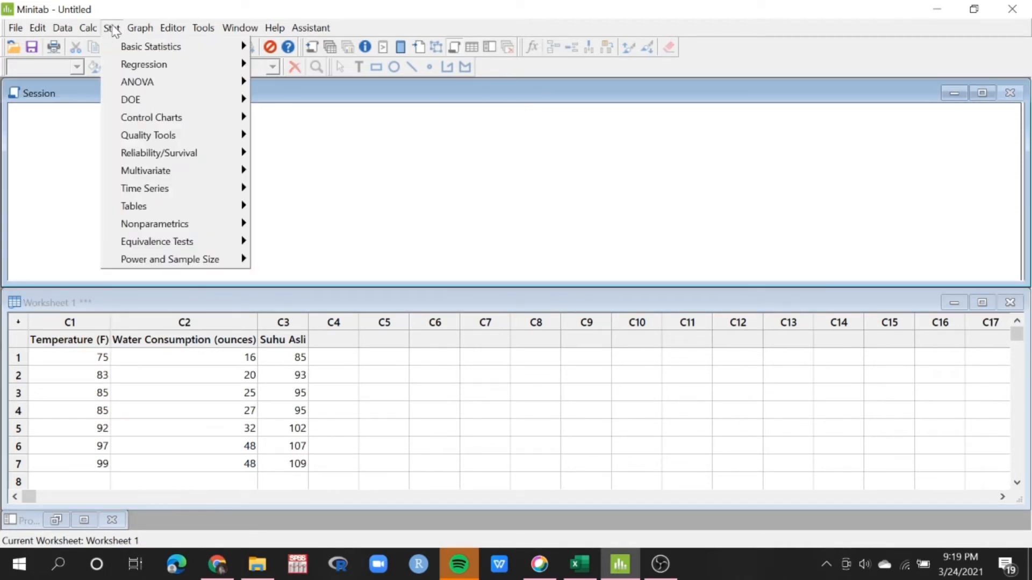
{"action": "mouse_move", "coordinate": [129, 52]}
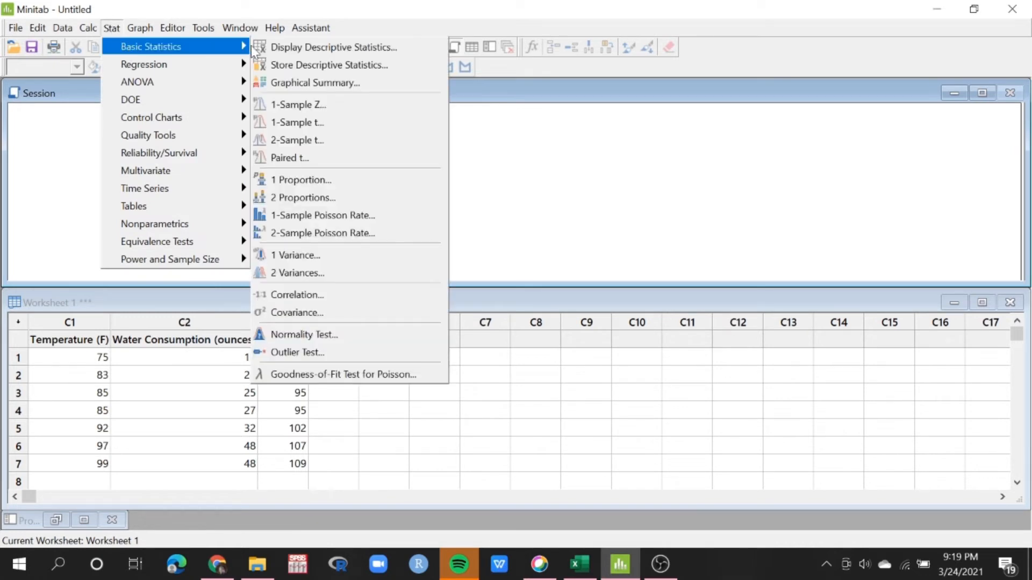
{"action": "left_click", "coordinate": [278, 47]}
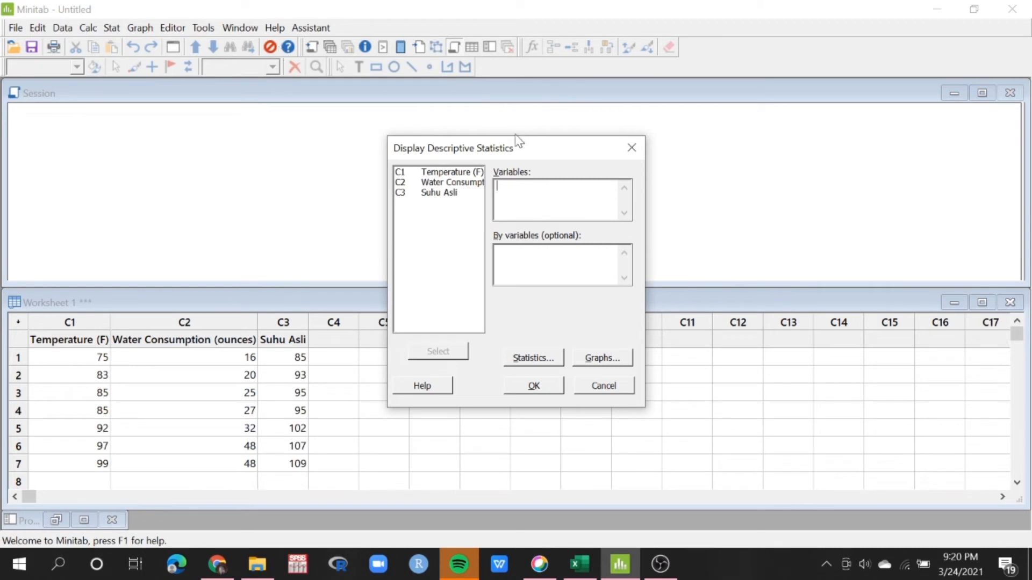
{"action": "double_click", "coordinate": [477, 173]}
Add skewness and kurtosis to the default statistics and generate the descriptive statistics without any graphs
{"action": "left_click", "coordinate": [537, 358]}
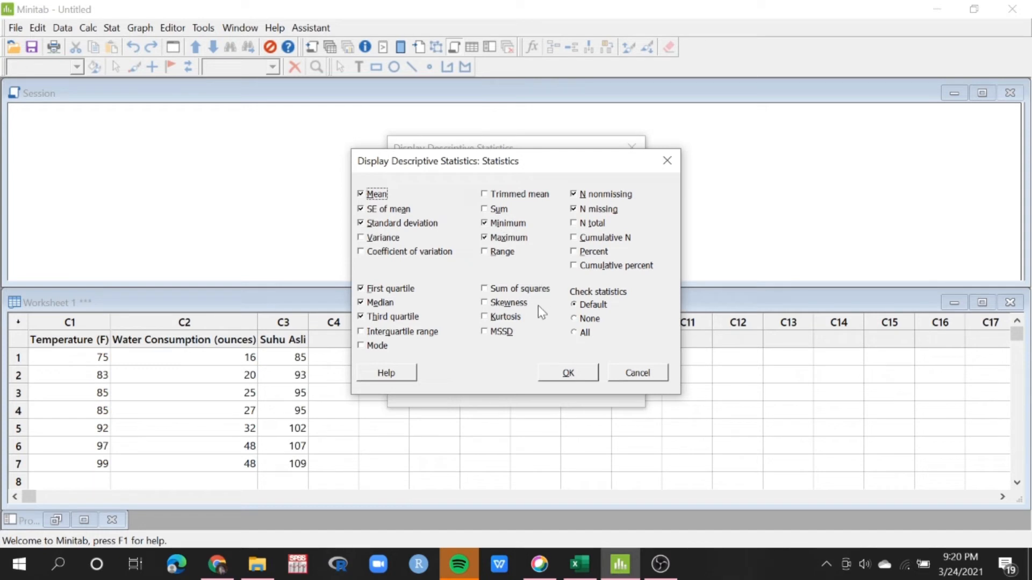
{"action": "left_click", "coordinate": [484, 303]}
{"action": "left_click", "coordinate": [486, 316]}
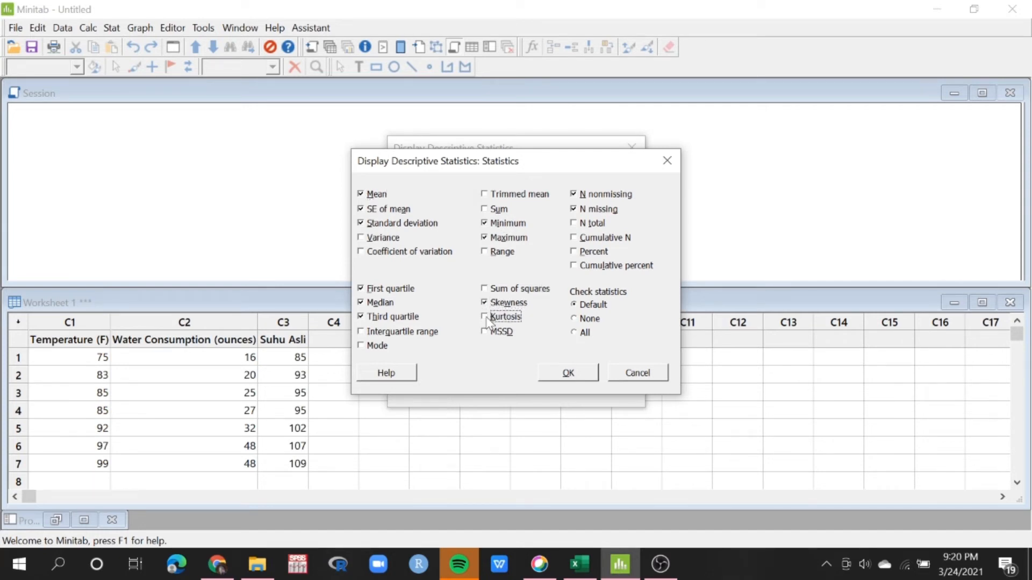
{"action": "left_click", "coordinate": [568, 372]}
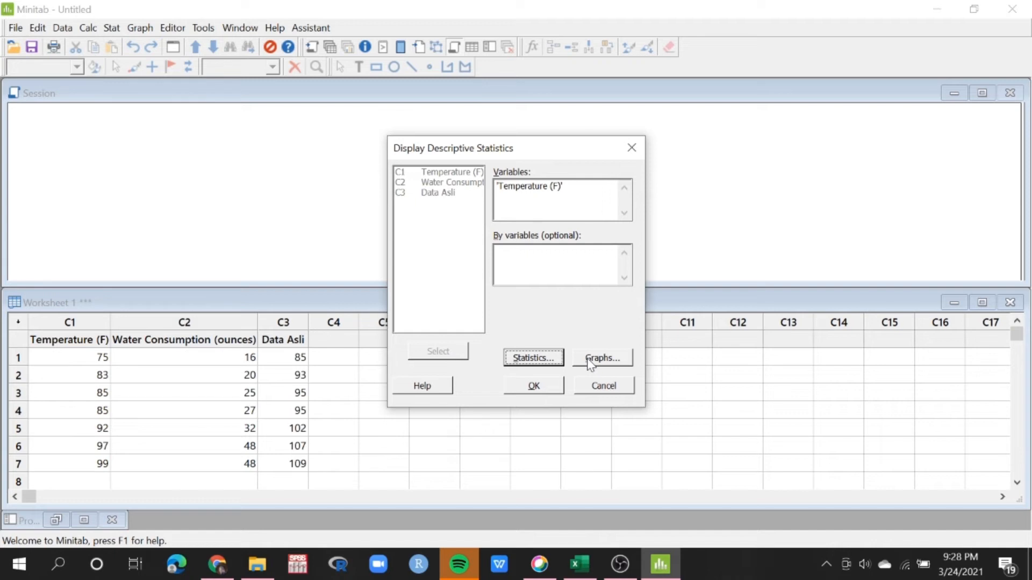
{"action": "left_click", "coordinate": [597, 358]}
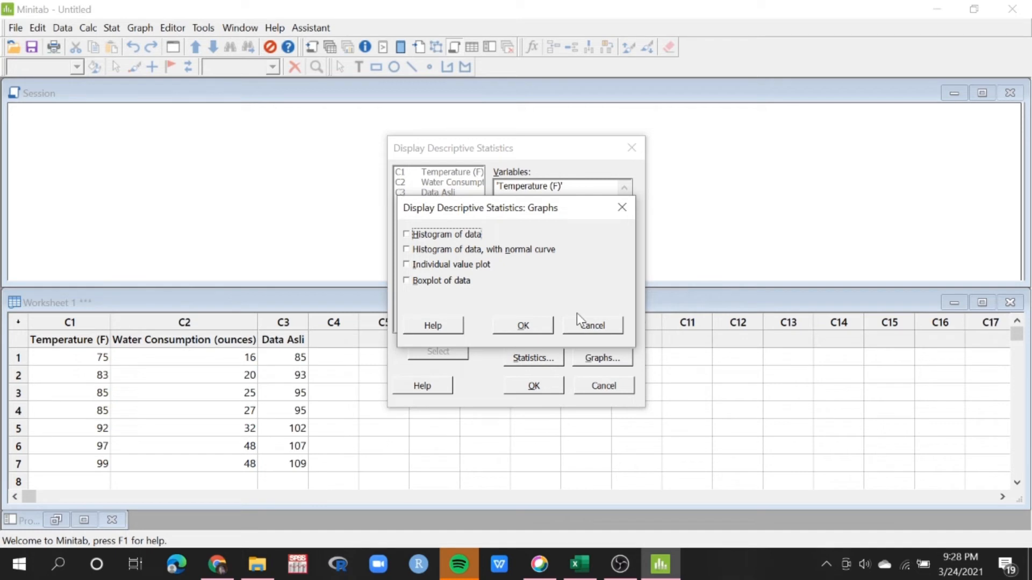
{"action": "left_click", "coordinate": [532, 325]}
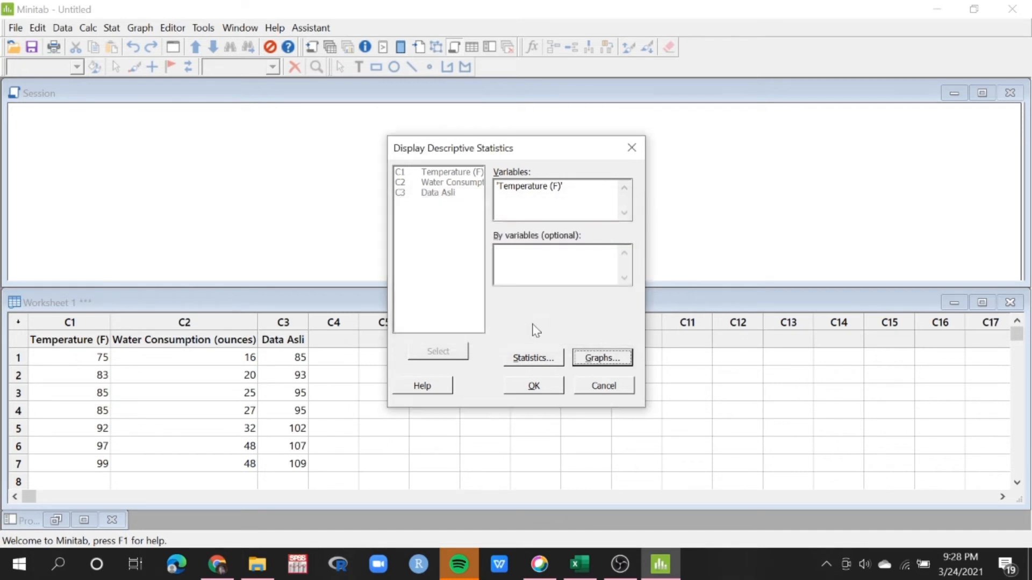
{"action": "left_click", "coordinate": [527, 387]}
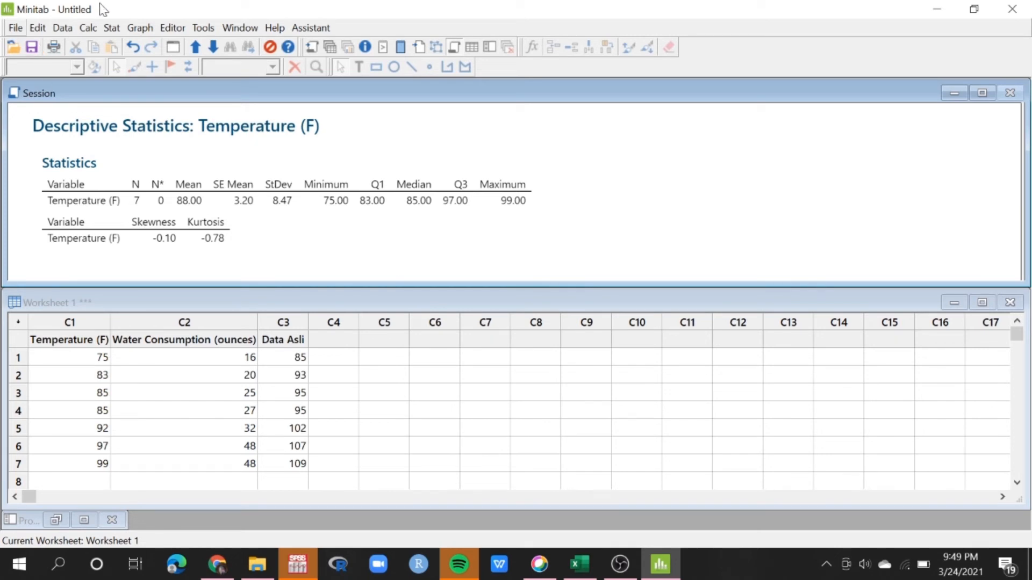
Create a simple histogram with Temperature (F) as the graph variable
{"action": "left_click", "coordinate": [139, 27]}
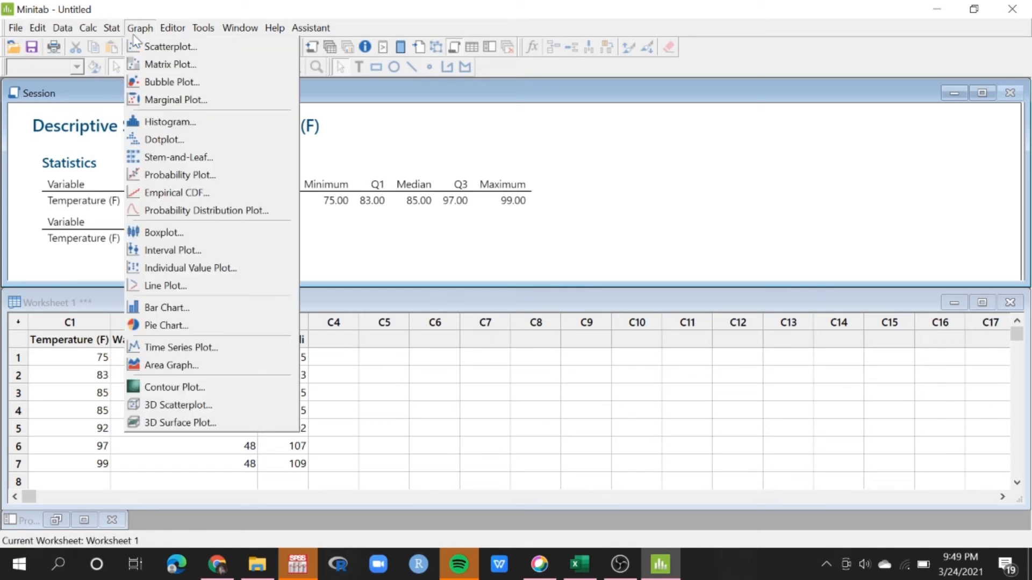
{"action": "left_click", "coordinate": [171, 123]}
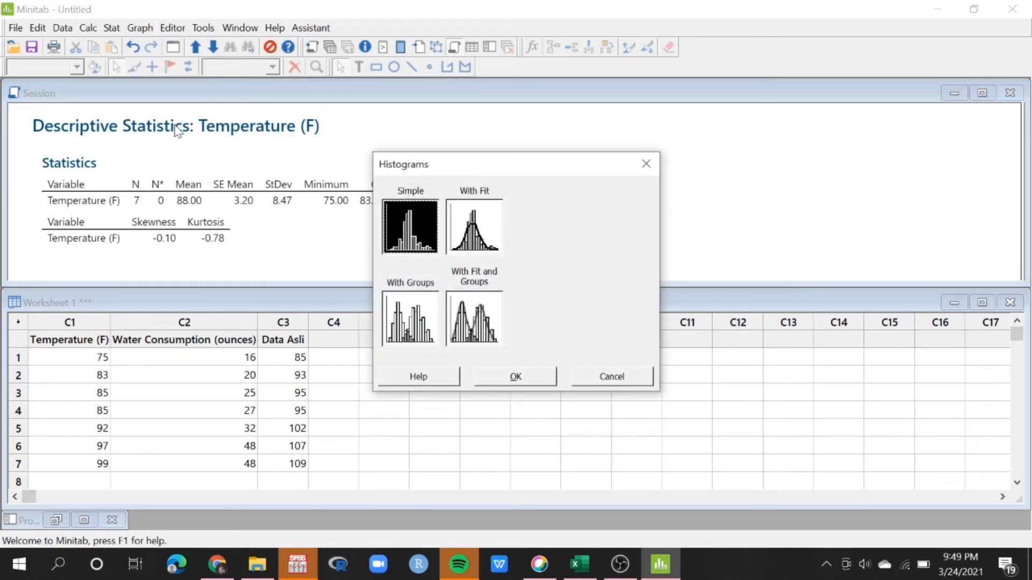
{"action": "left_click", "coordinate": [516, 377]}
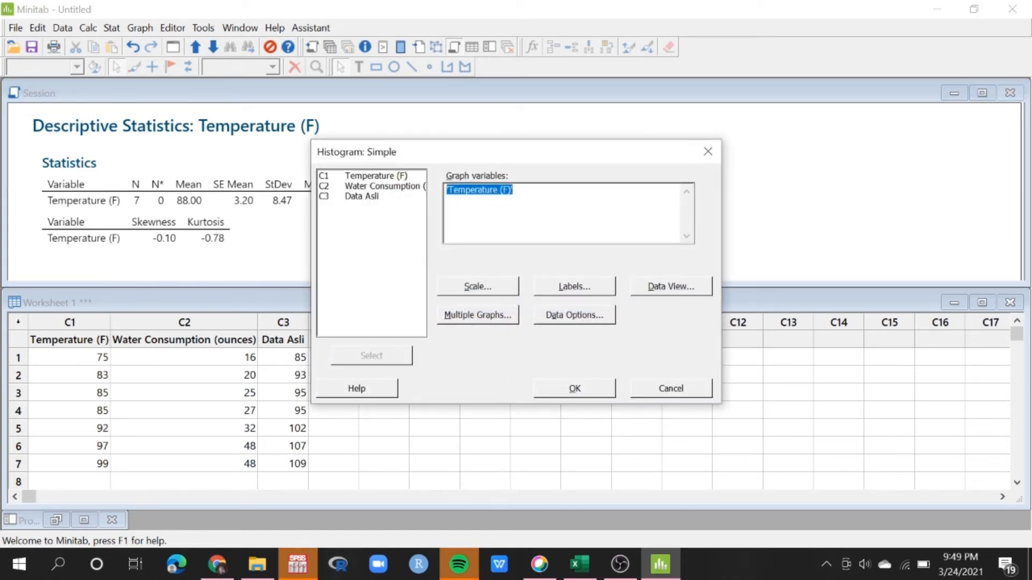
{"action": "key", "text": "Delete"}
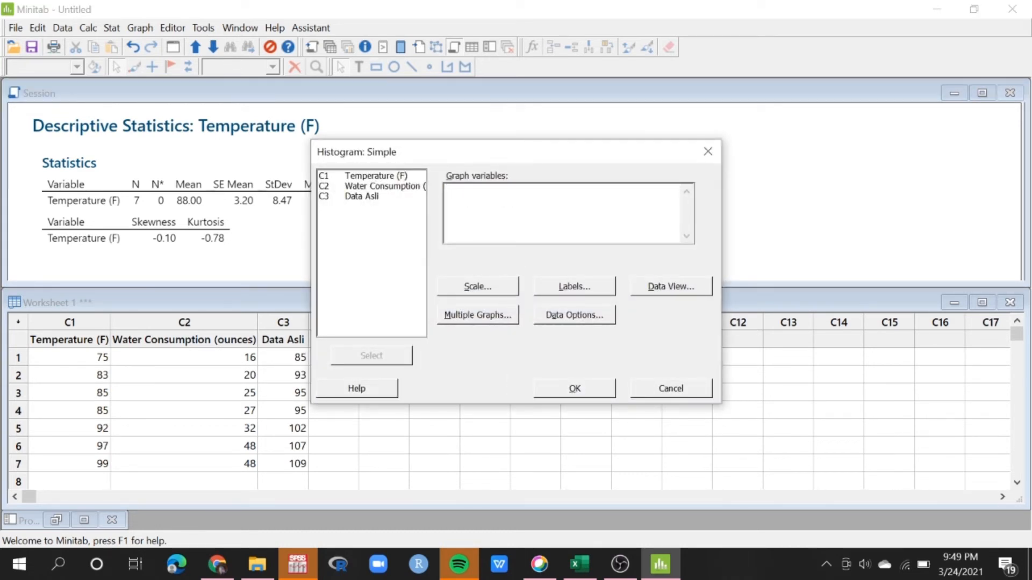
{"action": "double_click", "coordinate": [379, 176]}
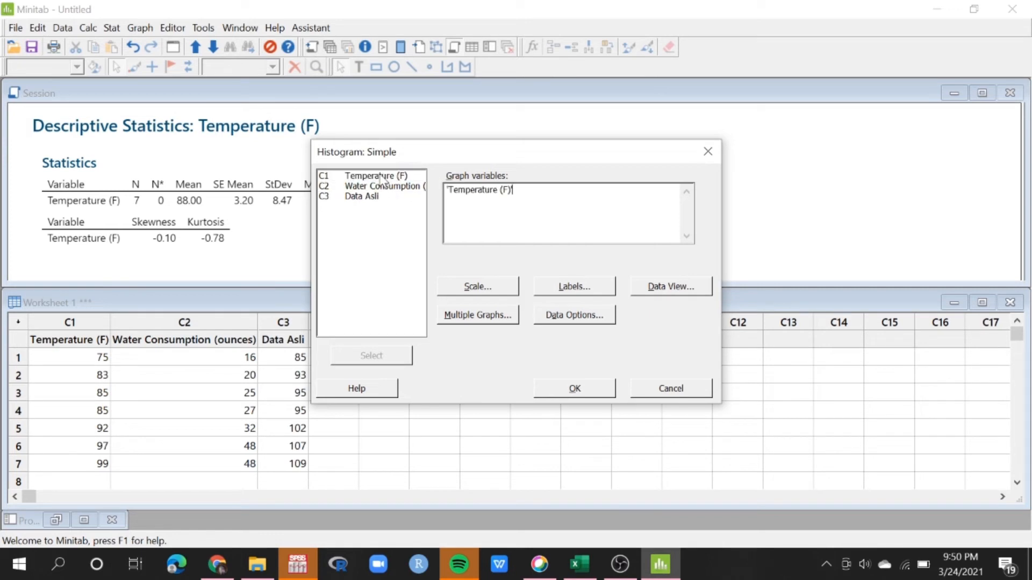
{"action": "left_click", "coordinate": [589, 393]}
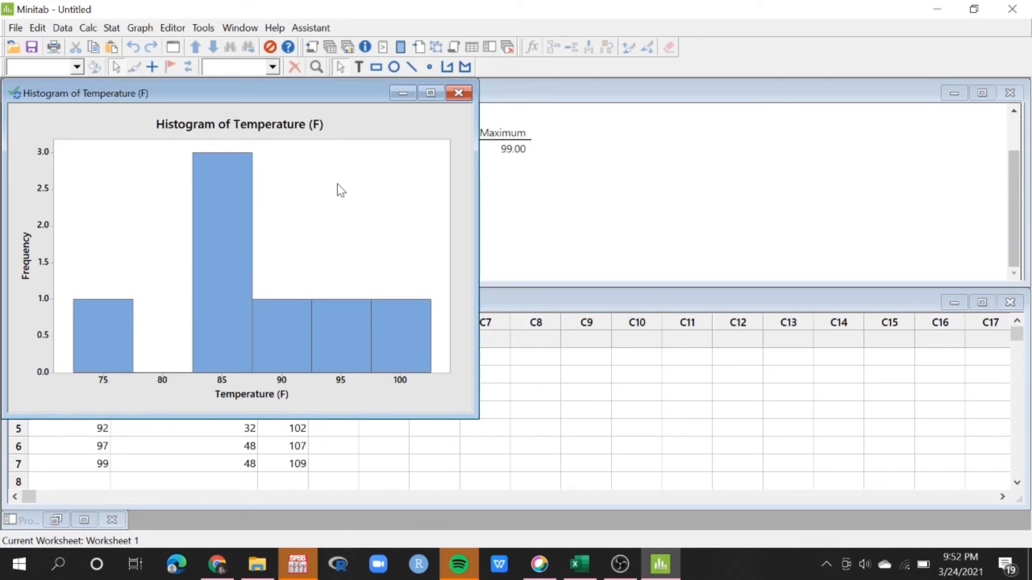
Create a simple one-Y boxplot with Temperature (F) as the graph variable
{"action": "left_click", "coordinate": [133, 29]}
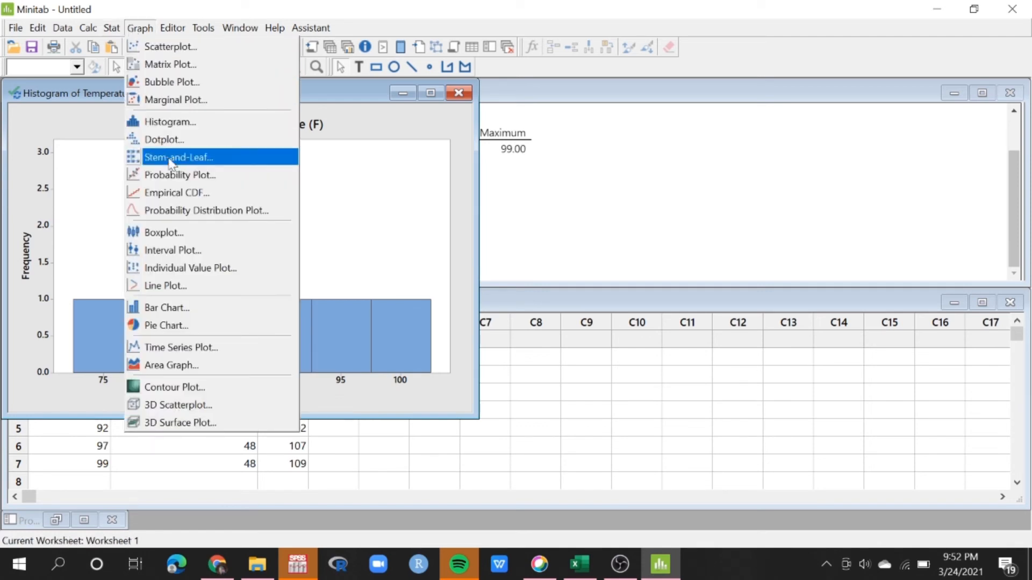
{"action": "left_click", "coordinate": [182, 234]}
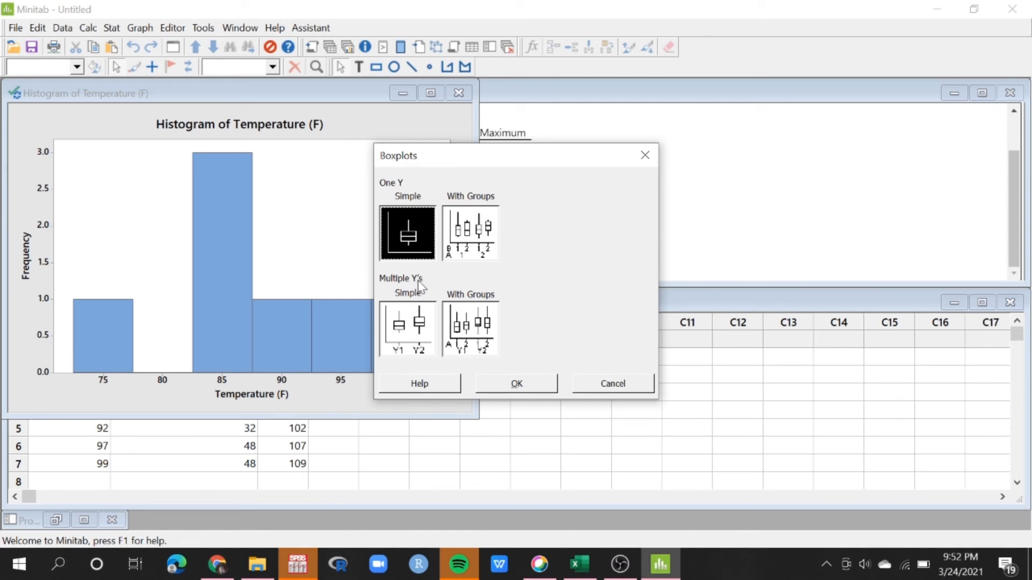
{"action": "left_click", "coordinate": [531, 395]}
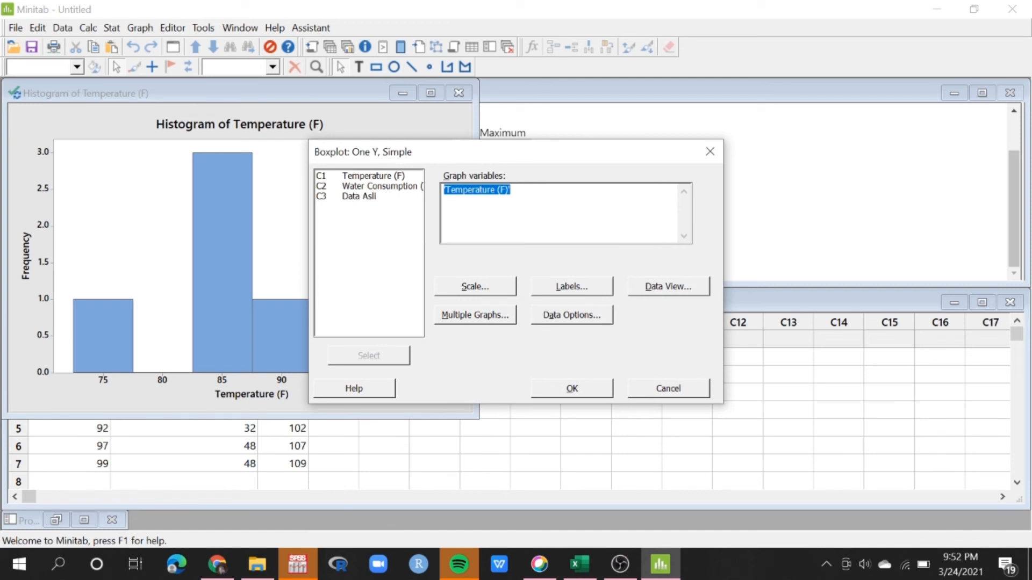
{"action": "key", "text": "BackSpace"}
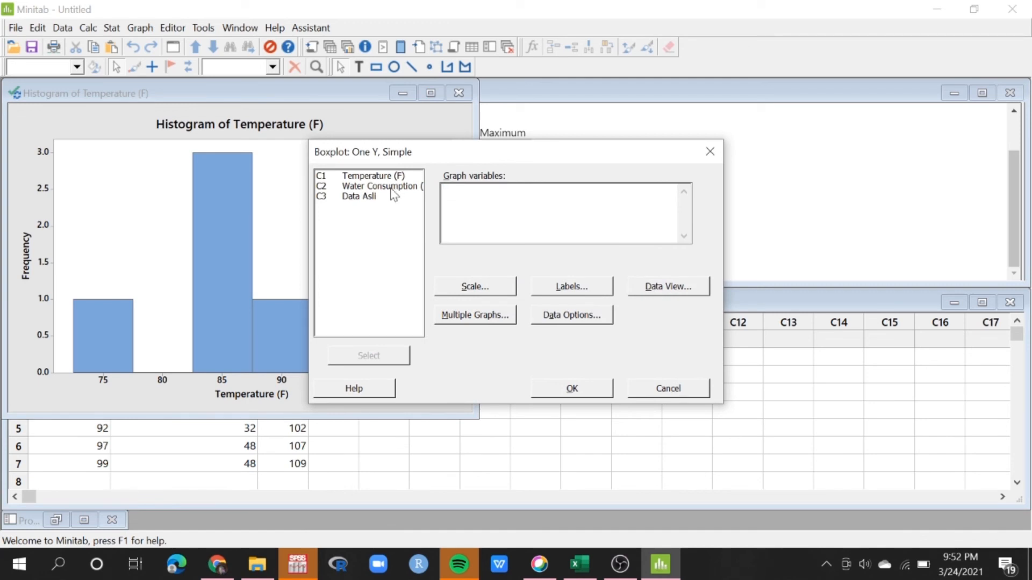
{"action": "double_click", "coordinate": [380, 176]}
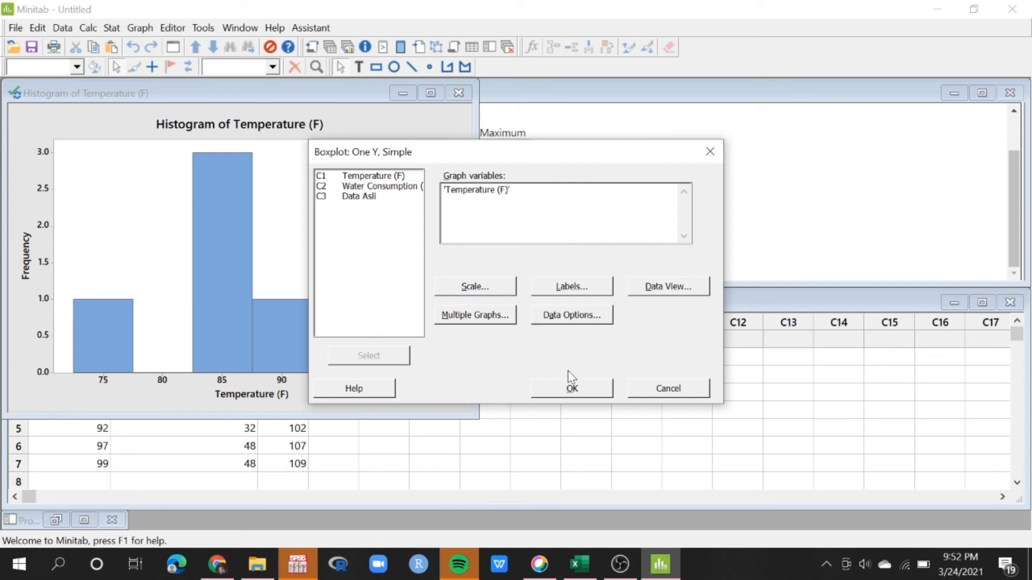
{"action": "left_click", "coordinate": [572, 390]}
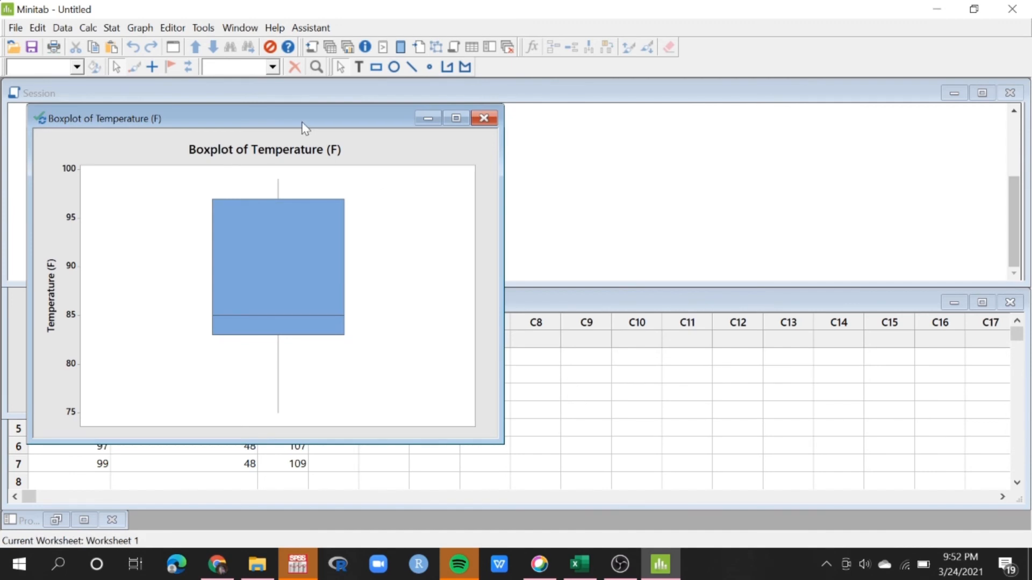
Arrange the boxplot and histogram windows side by side, with the histogram to the left of the boxplot
{"action": "left_click_drag", "start_coordinate": [304, 128], "coordinate": [764, 120]}
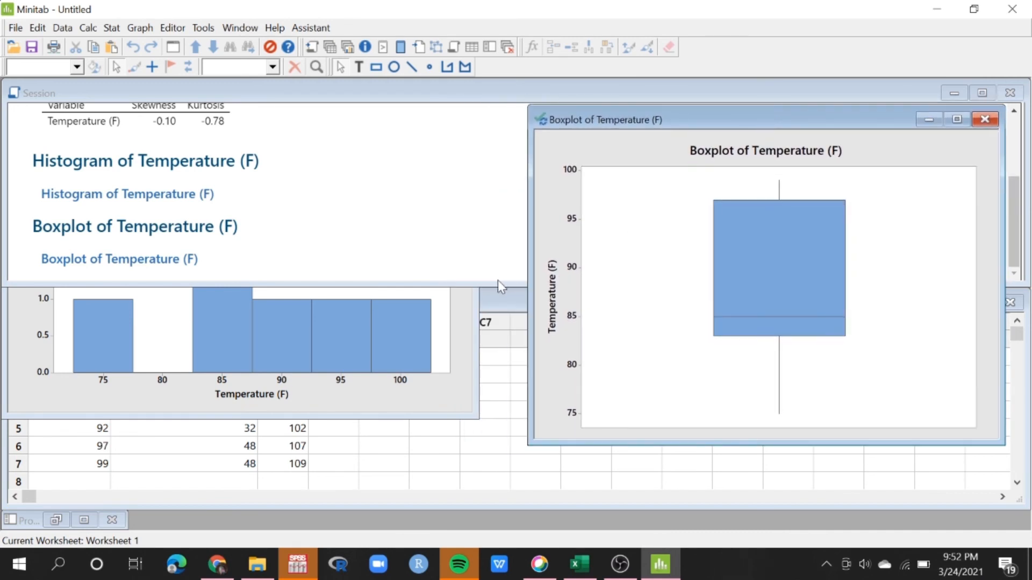
{"action": "left_click", "coordinate": [473, 340]}
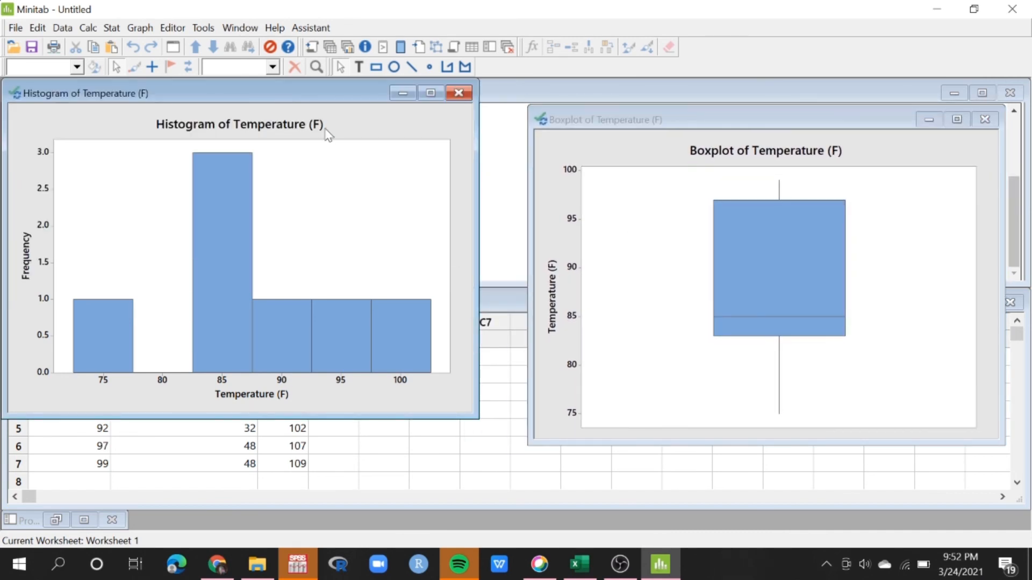
{"action": "left_click_drag", "start_coordinate": [310, 93], "coordinate": [310, 117]}
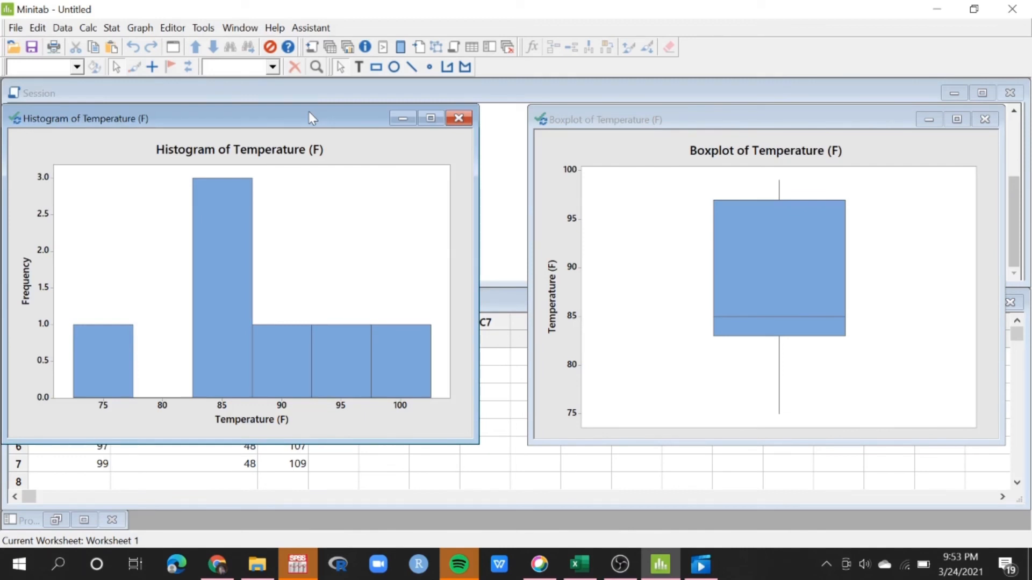
Create a simple scatterplot with Water Consumption (ounces) as Y and Temperature (F) as X, and move its window between the other two graphs
{"action": "left_click", "coordinate": [144, 29]}
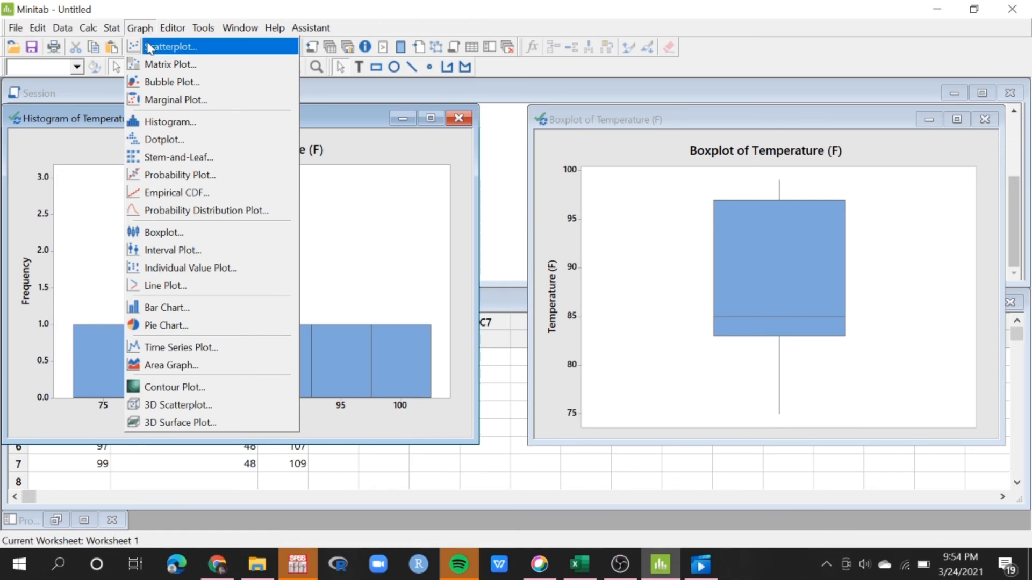
{"action": "left_click", "coordinate": [151, 47]}
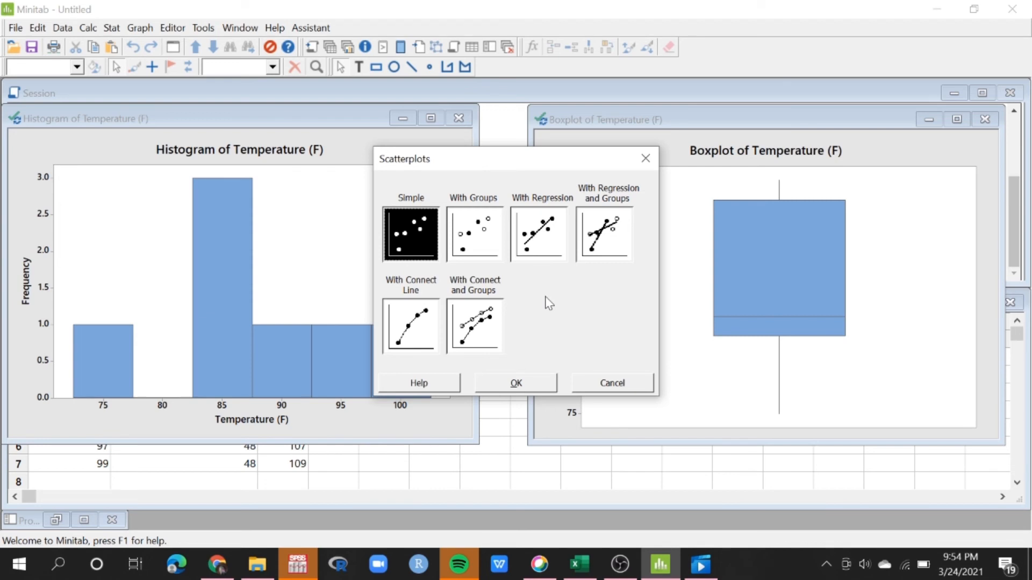
{"action": "left_click", "coordinate": [523, 382]}
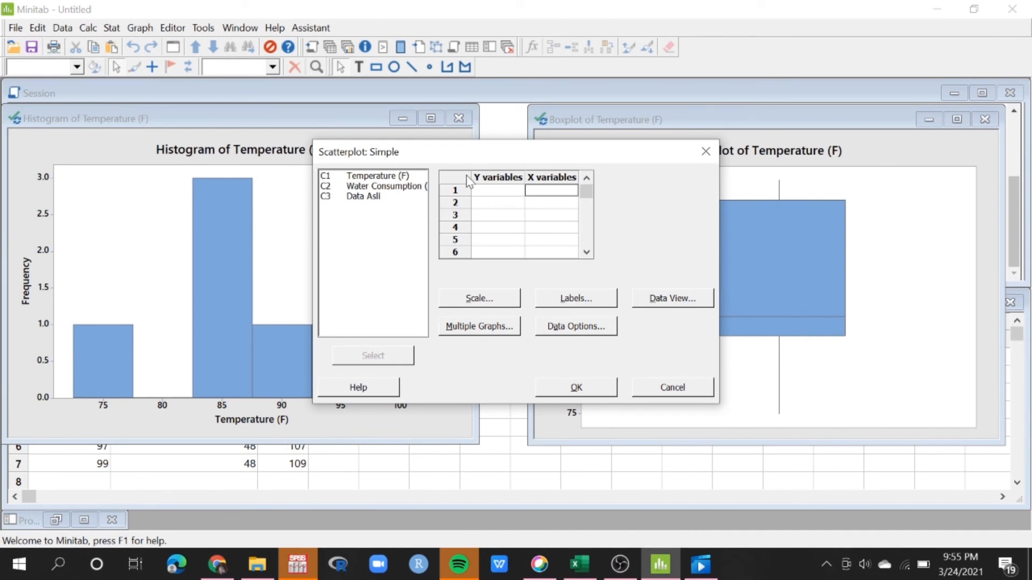
{"action": "double_click", "coordinate": [388, 189]}
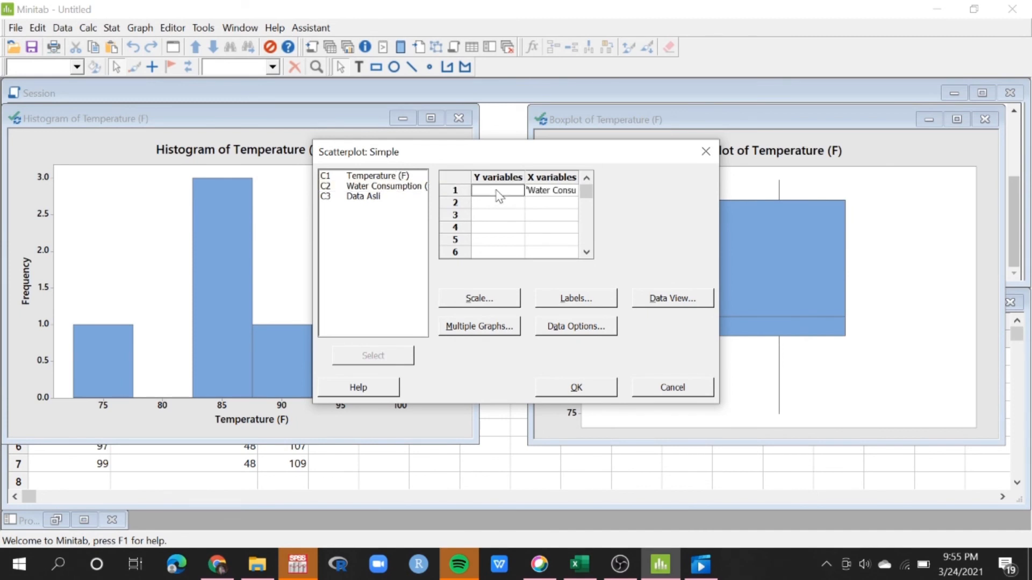
{"action": "double_click", "coordinate": [386, 190]}
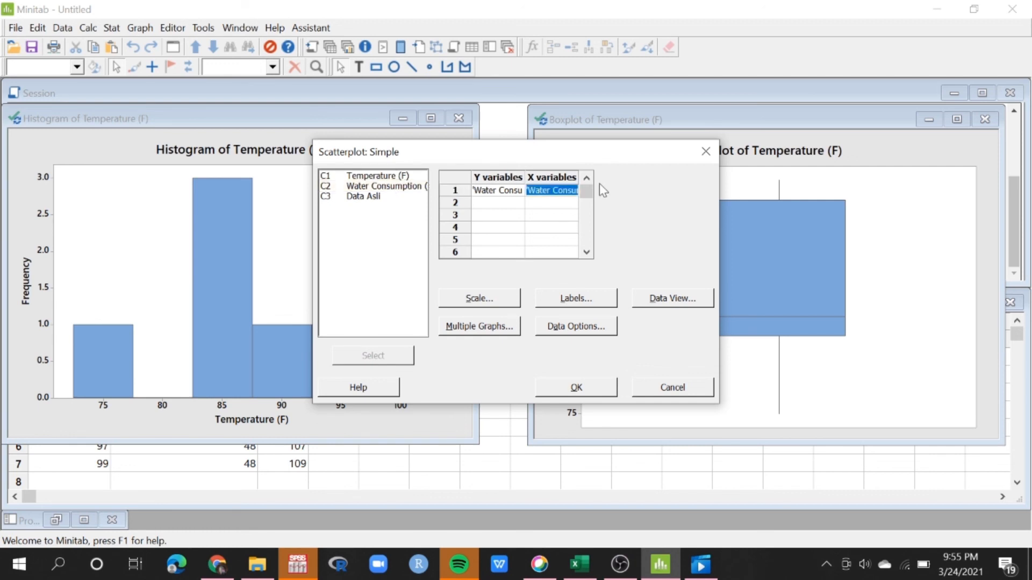
{"action": "double_click", "coordinate": [361, 177]}
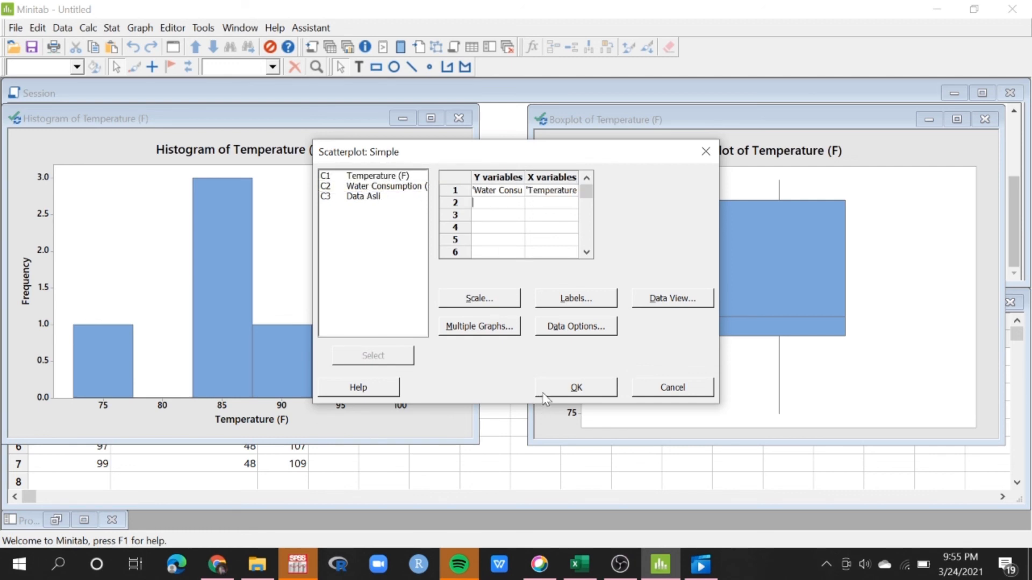
{"action": "left_click", "coordinate": [562, 385]}
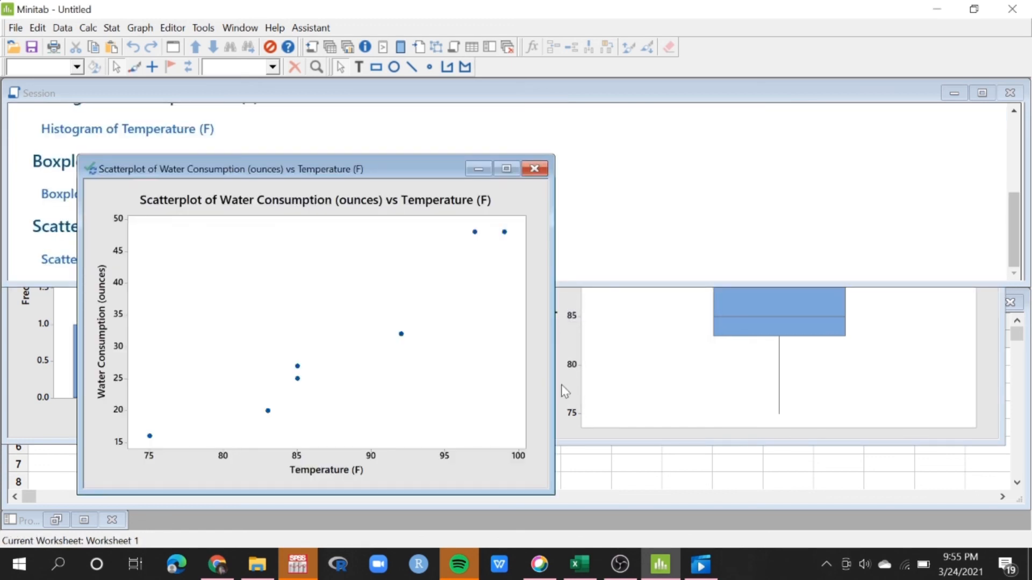
{"action": "left_click_drag", "start_coordinate": [416, 167], "coordinate": [585, 113]}
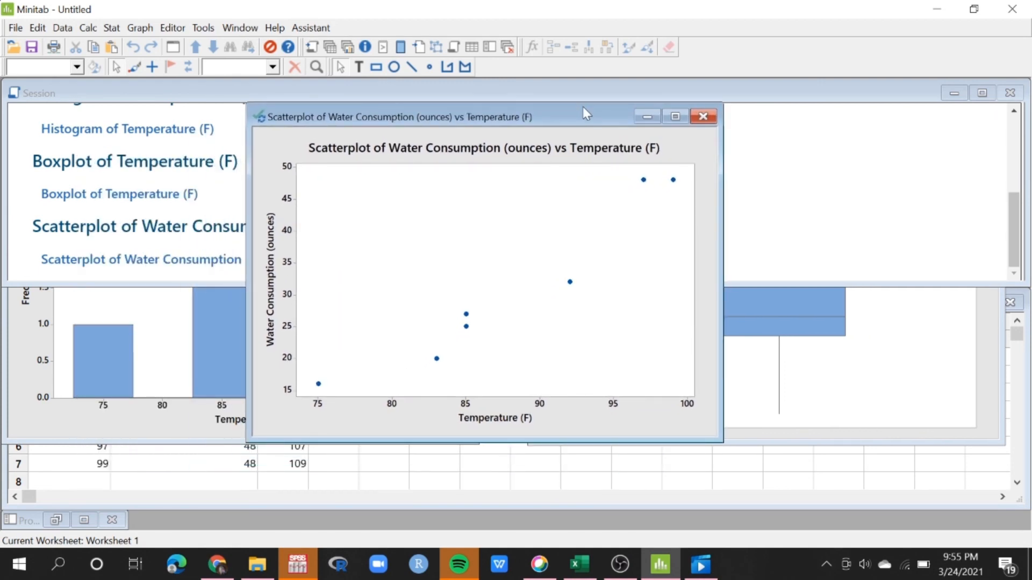